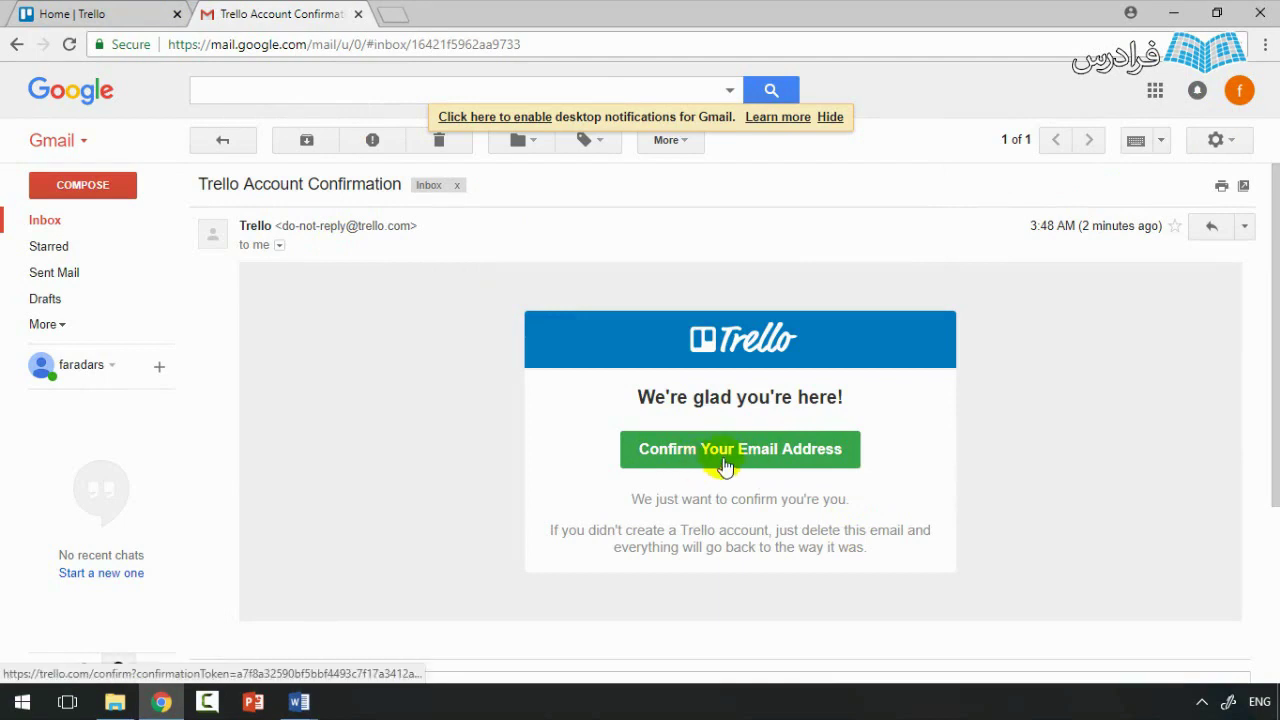
Step: Confirm the Trello account's e-mail address from the Gmail message
{"action": "left_click", "coordinate": [724, 462]}
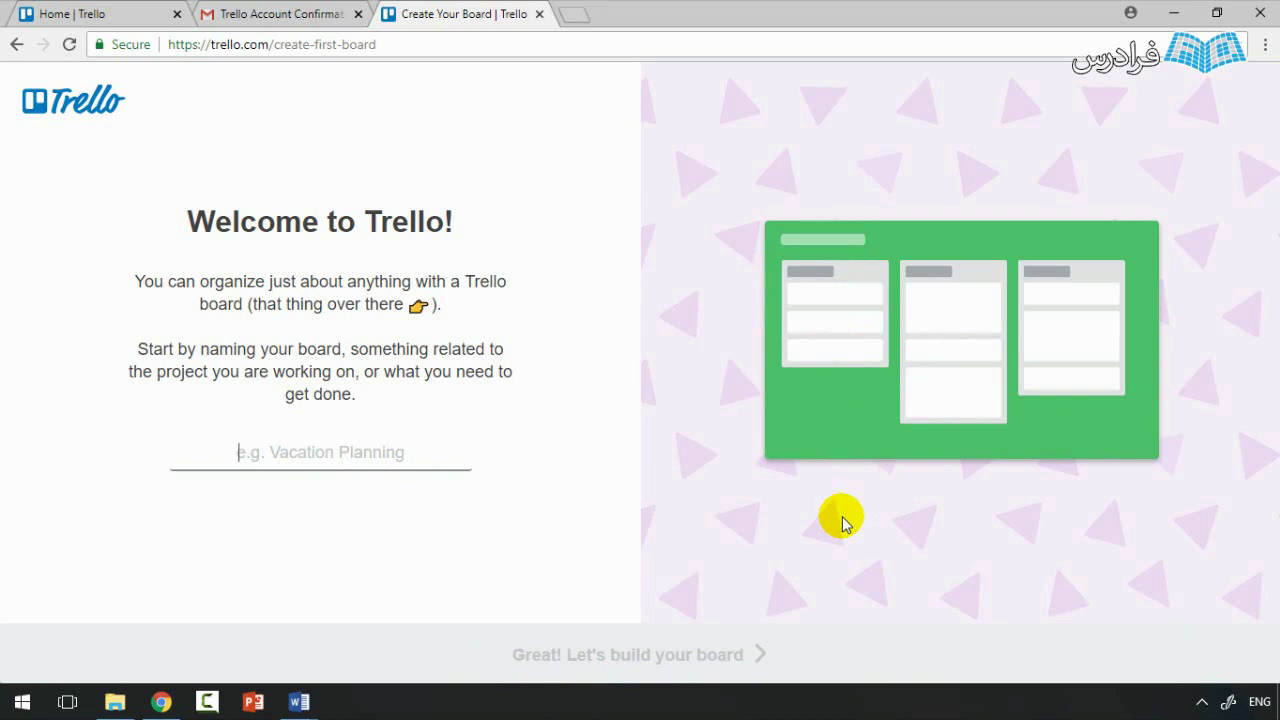
Step: Name the first board 'my first board' and create it with To Do, Doing and Done lists
{"action": "type", "text": "my firs"}
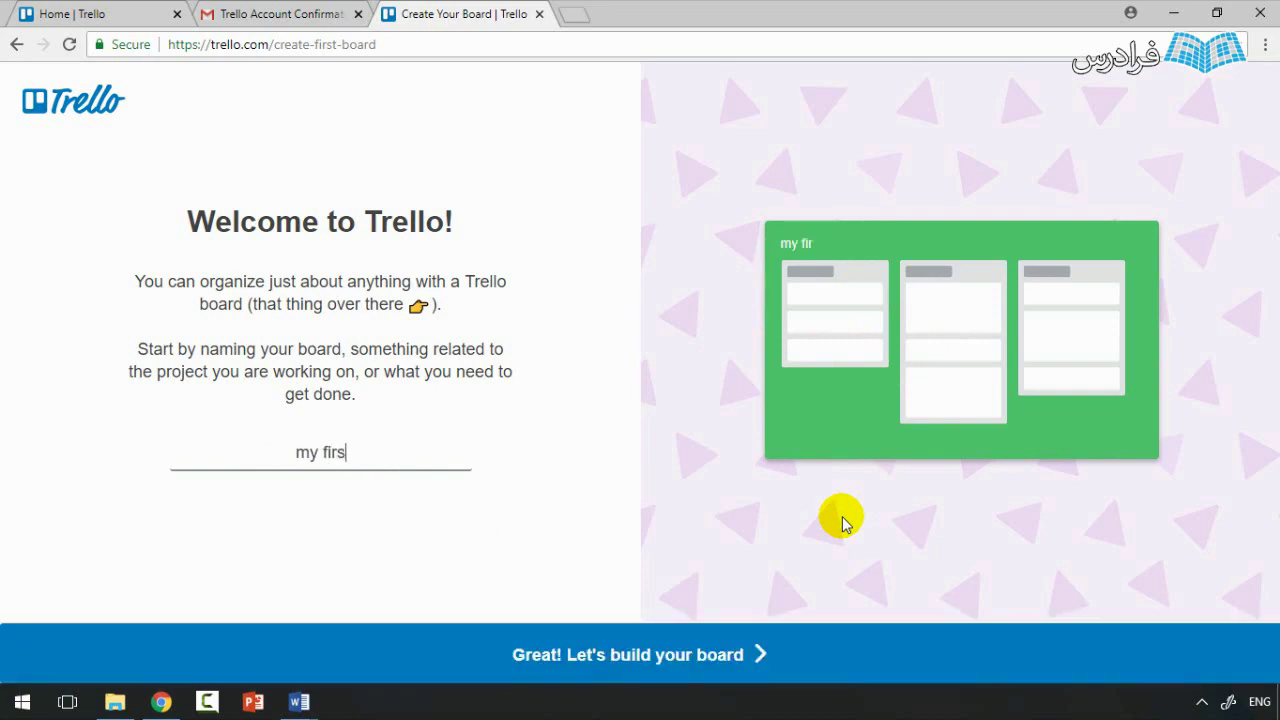
{"action": "type", "text": "t board"}
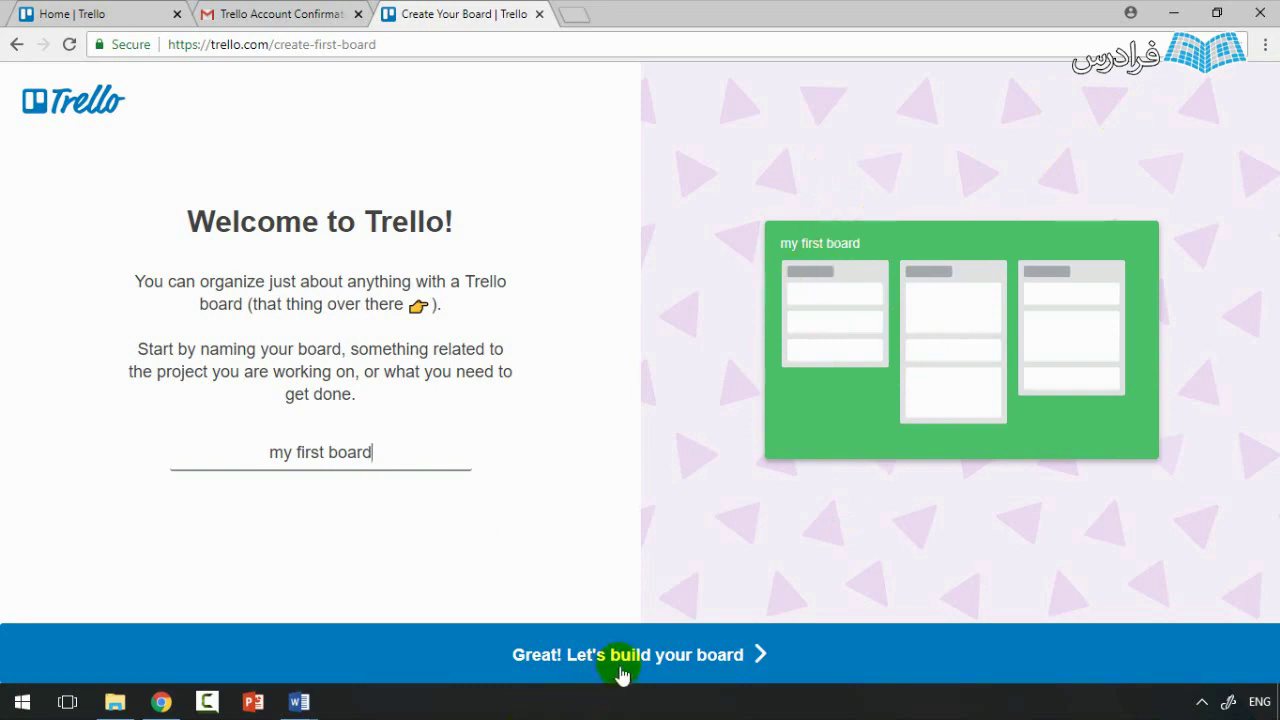
{"action": "left_click", "coordinate": [483, 652]}
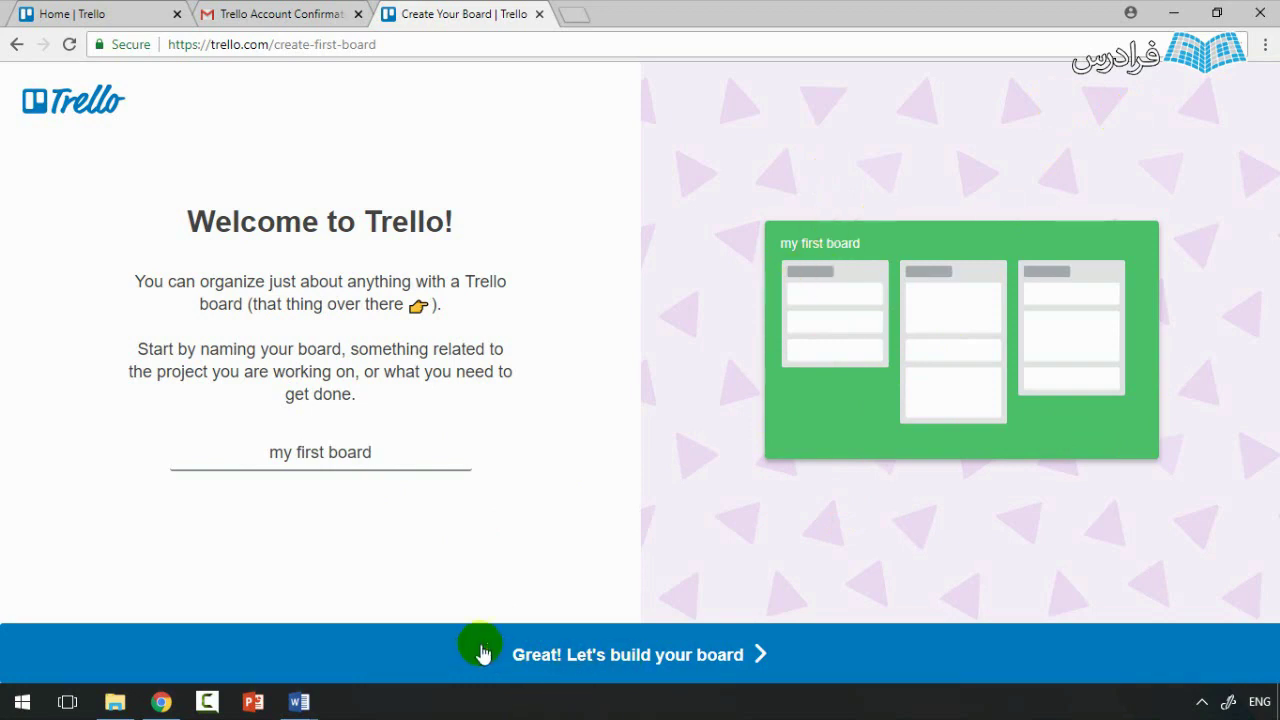
{"action": "left_click", "coordinate": [614, 660]}
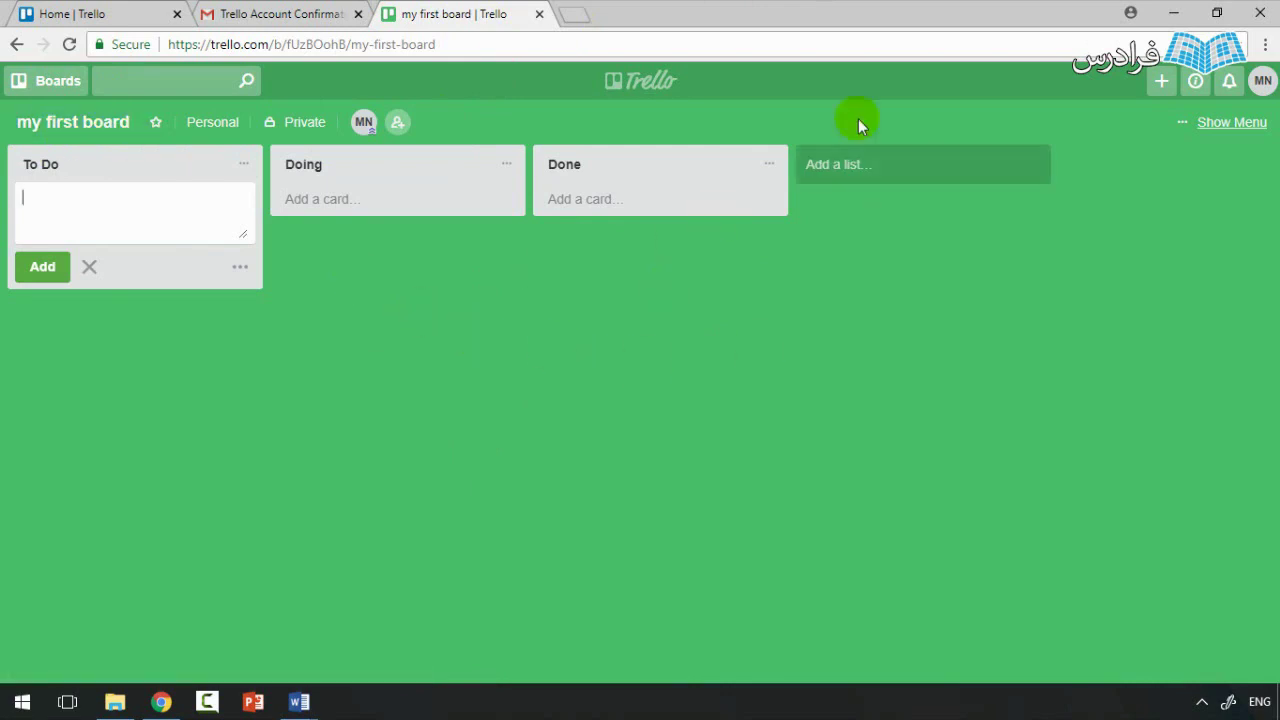
Step: Go through the boards overview to Home, where 'my first board' appears under Recently Viewed
{"action": "left_click", "coordinate": [637, 88]}
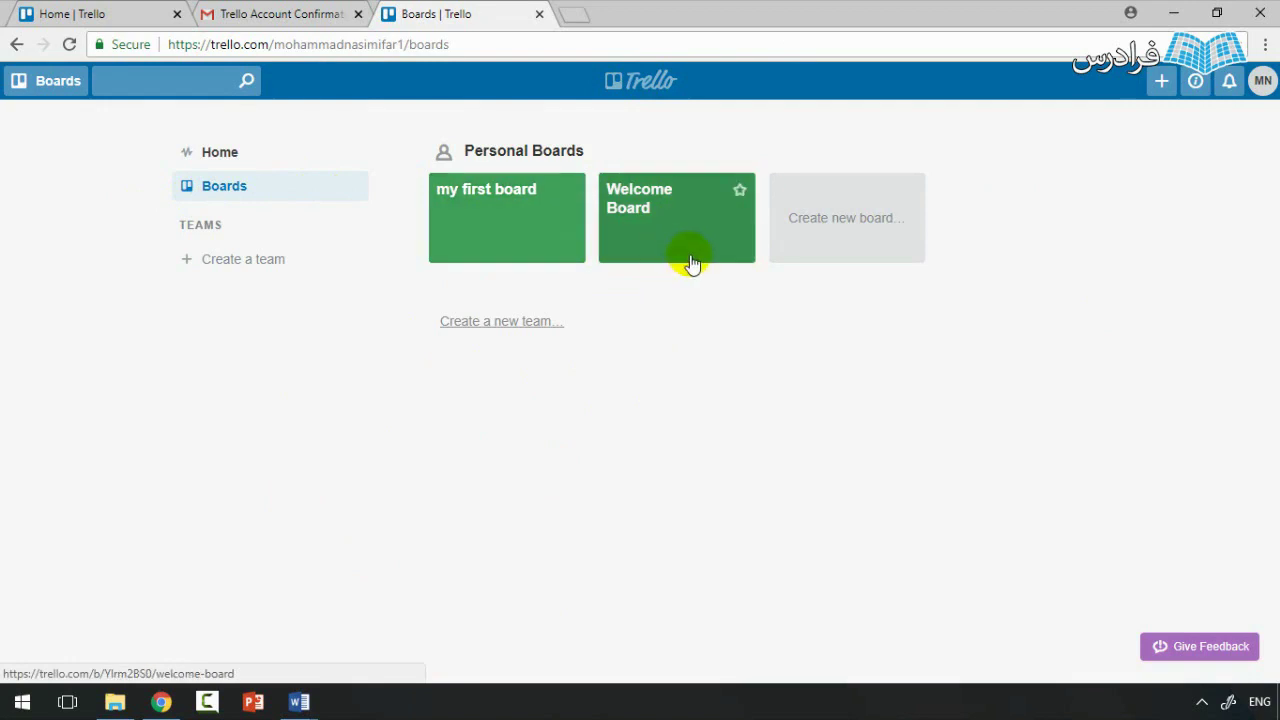
{"action": "left_click", "coordinate": [279, 172]}
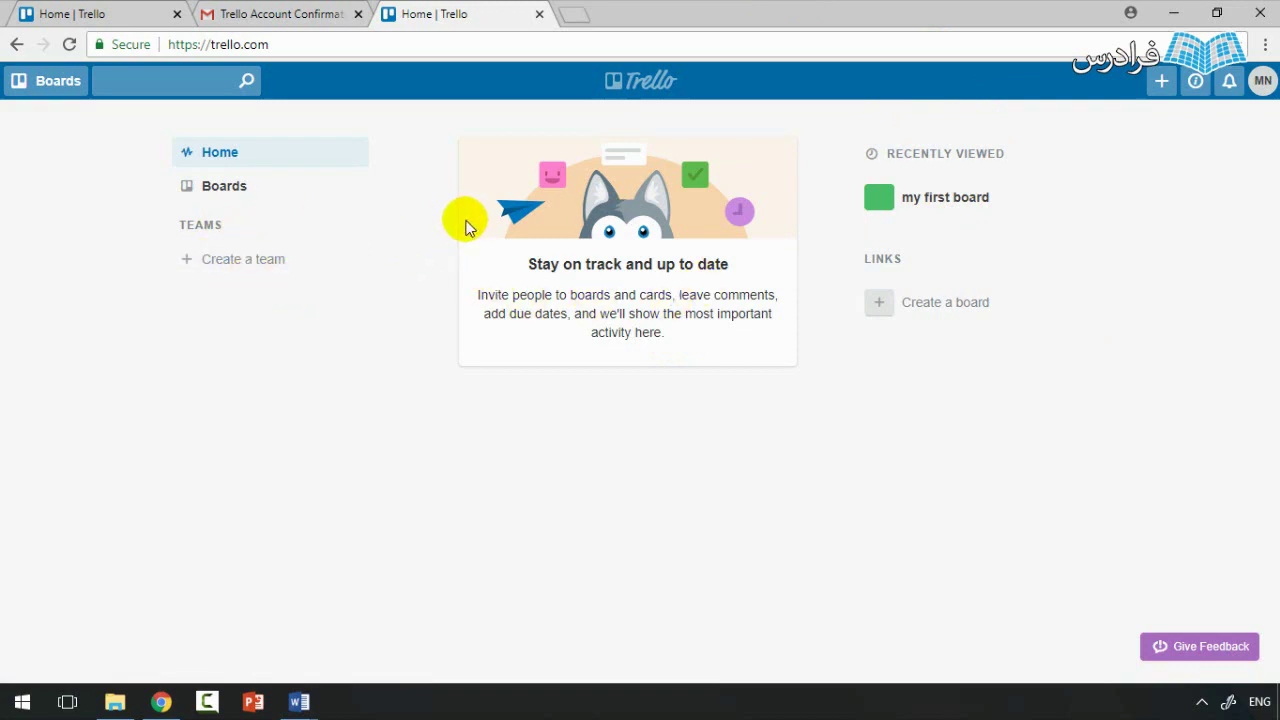
Step: Reopen 'my first board' from the personal boards overview
{"action": "left_click", "coordinate": [285, 201]}
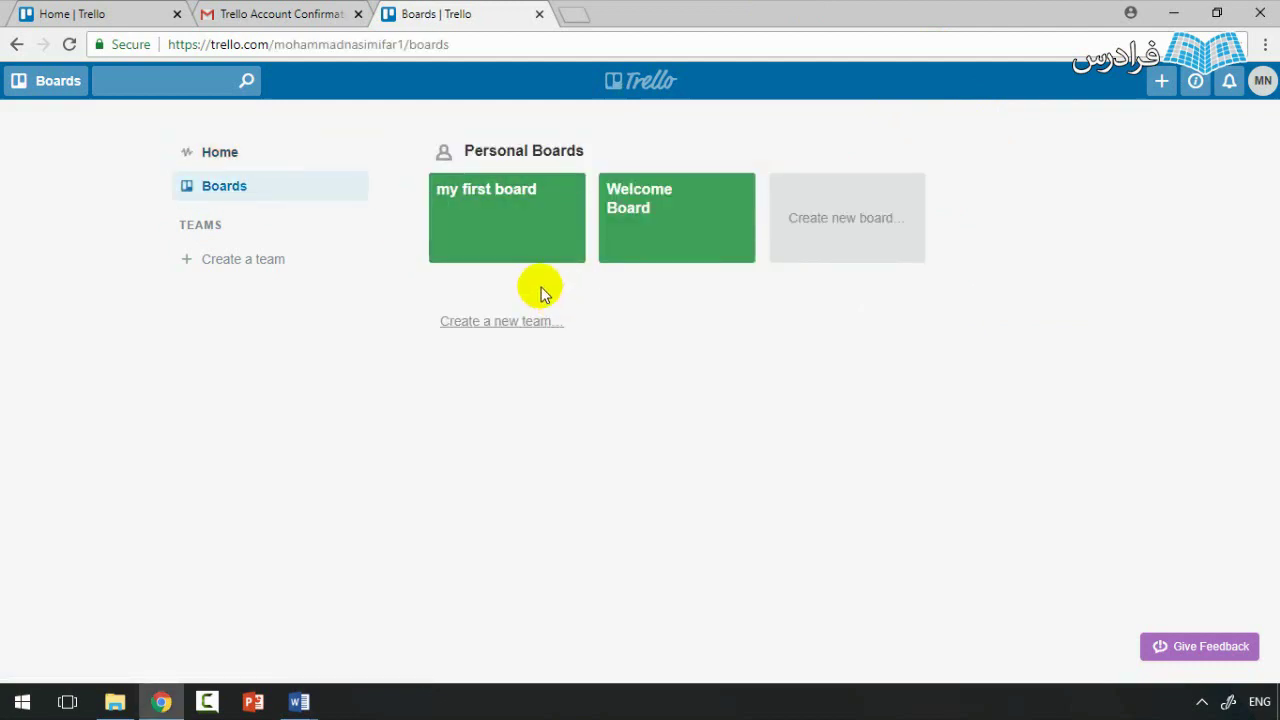
{"action": "left_click", "coordinate": [528, 234]}
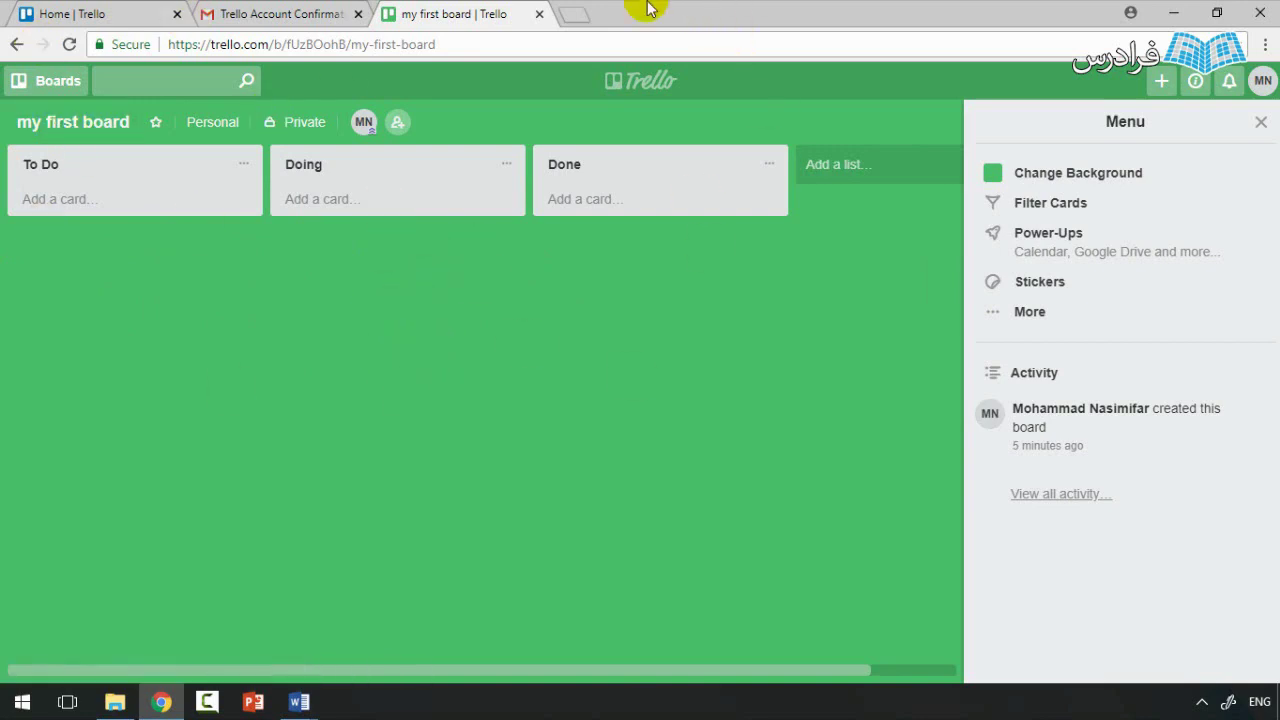
Step: Start a new board titled 'My Second Board' and show its visibility options
{"action": "left_click", "coordinate": [50, 88]}
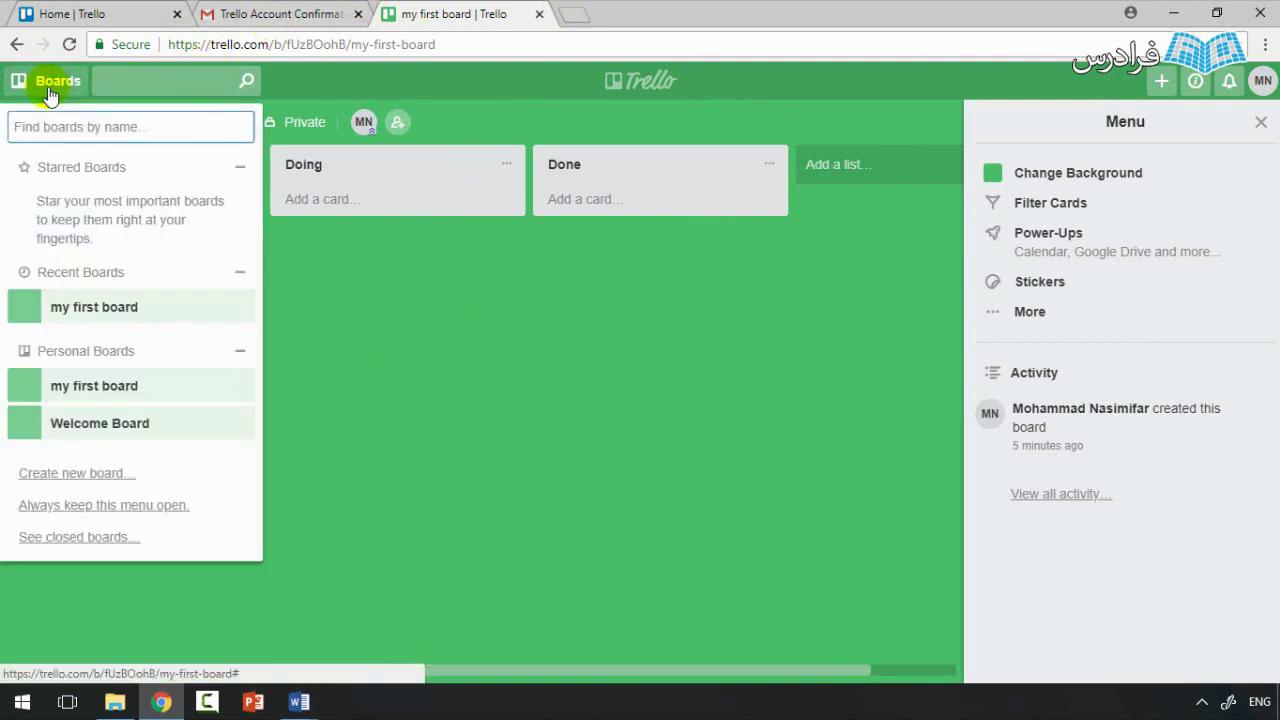
{"action": "left_click", "coordinate": [76, 474]}
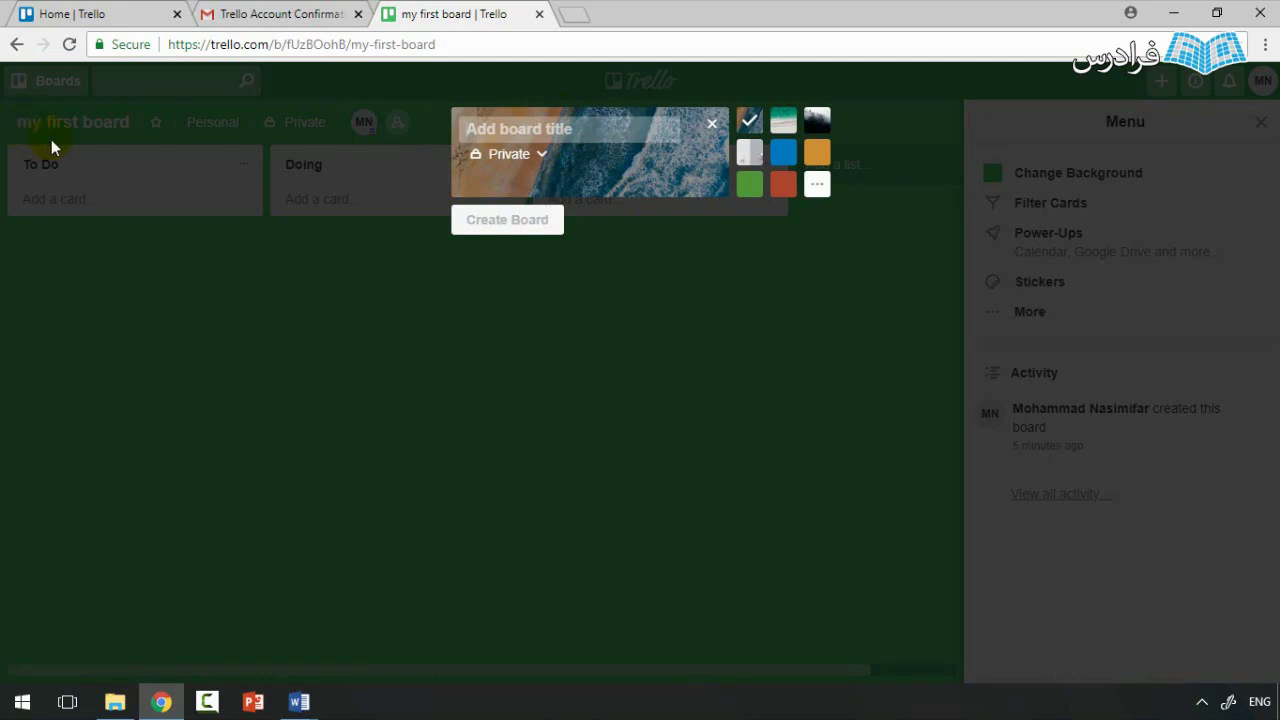
{"action": "type", "text": "M"}
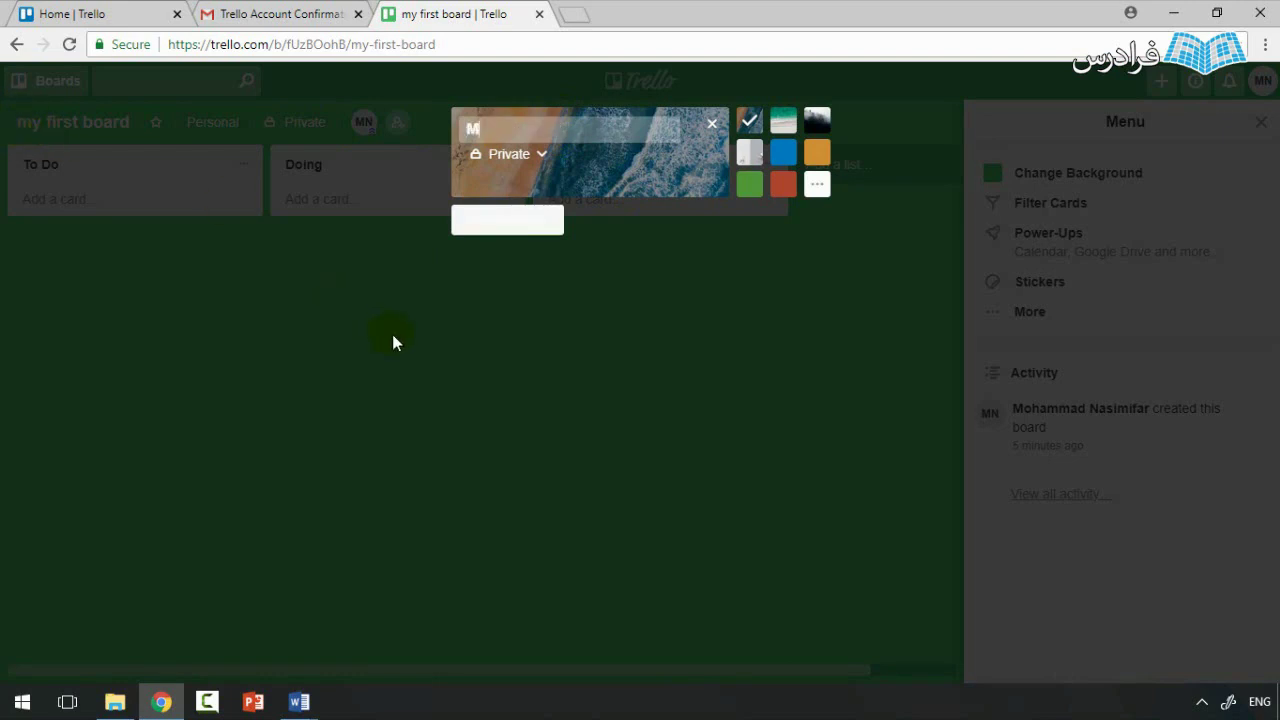
{"action": "type", "text": "y Second "}
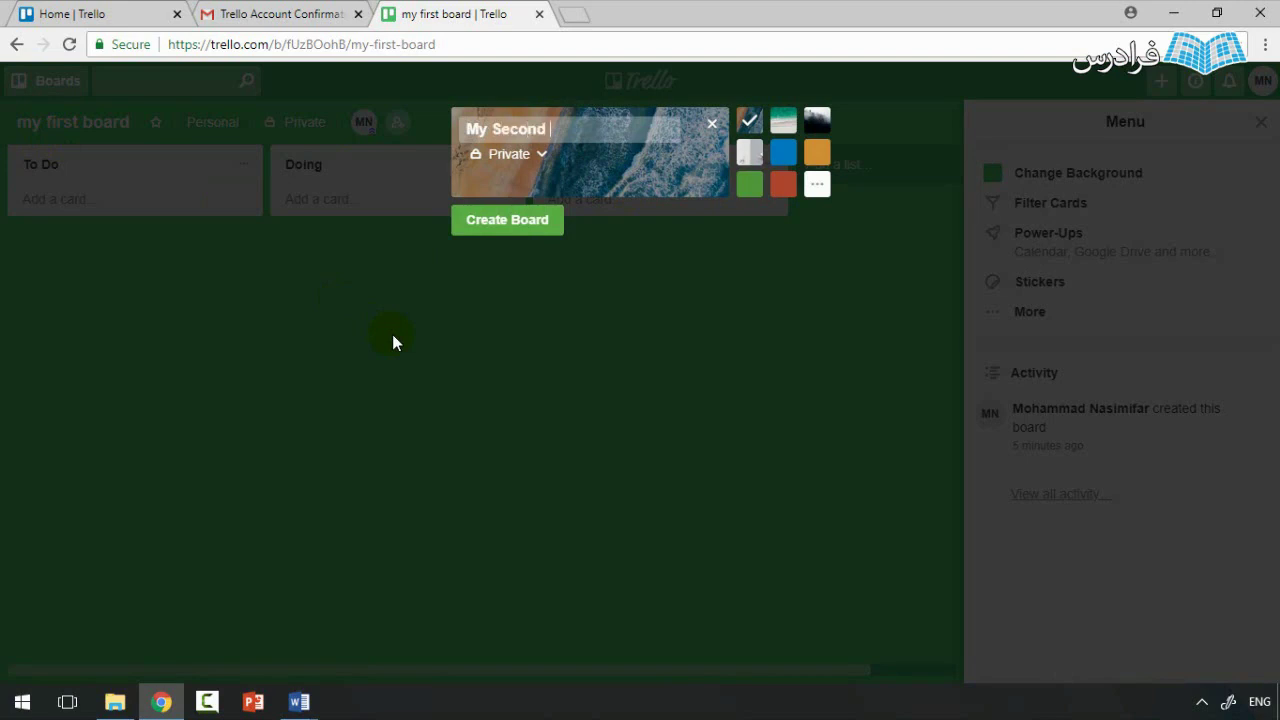
{"action": "type", "text": "Board"}
{"action": "left_click", "coordinate": [526, 160]}
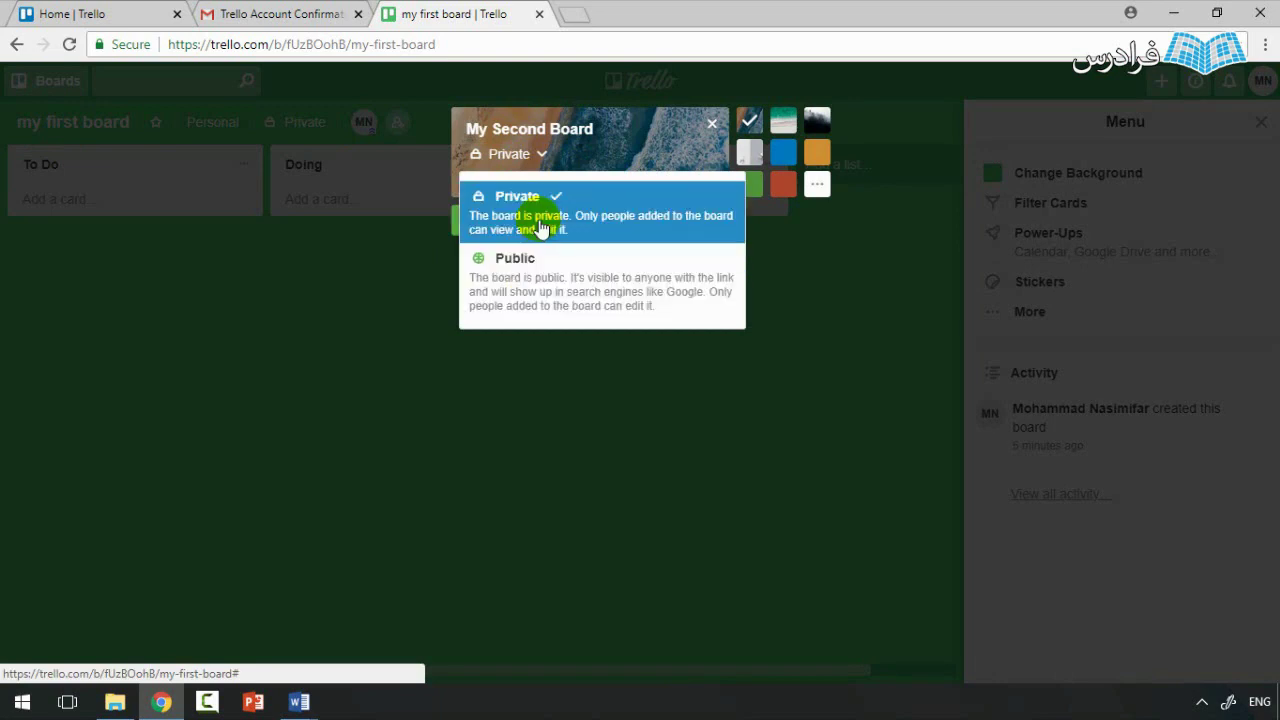
Step: Review the Public option but leave My Second Board's visibility set to Private
{"action": "left_click", "coordinate": [616, 158]}
{"action": "left_click", "coordinate": [545, 155]}
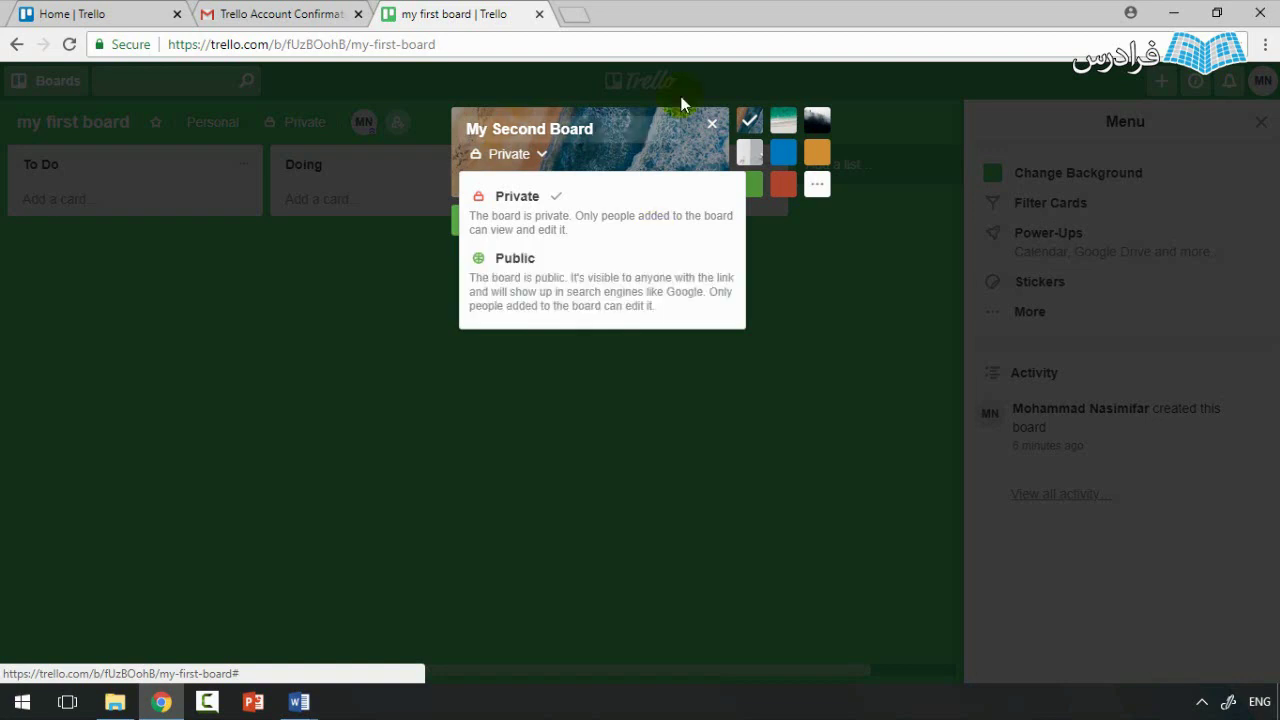
{"action": "left_click", "coordinate": [640, 156]}
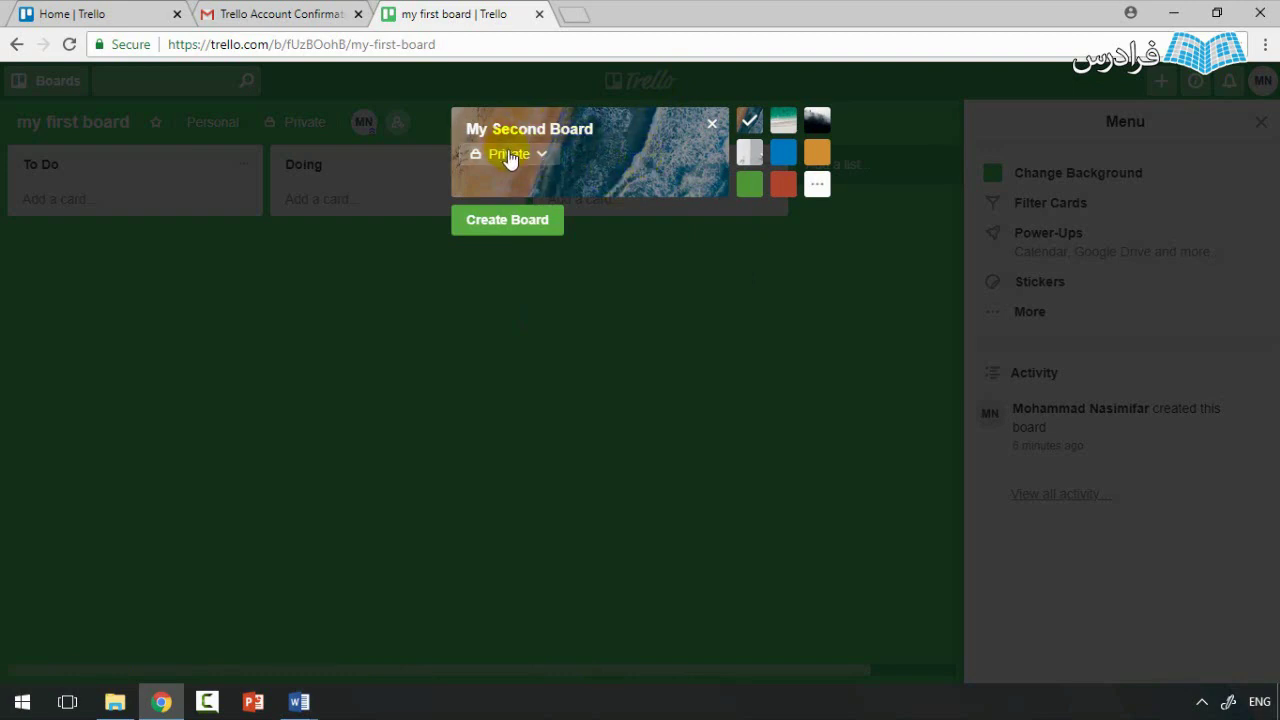
Step: Preview several backgrounds, choose red, and create the private My Second Board
{"action": "left_click", "coordinate": [783, 121]}
{"action": "left_click", "coordinate": [817, 123]}
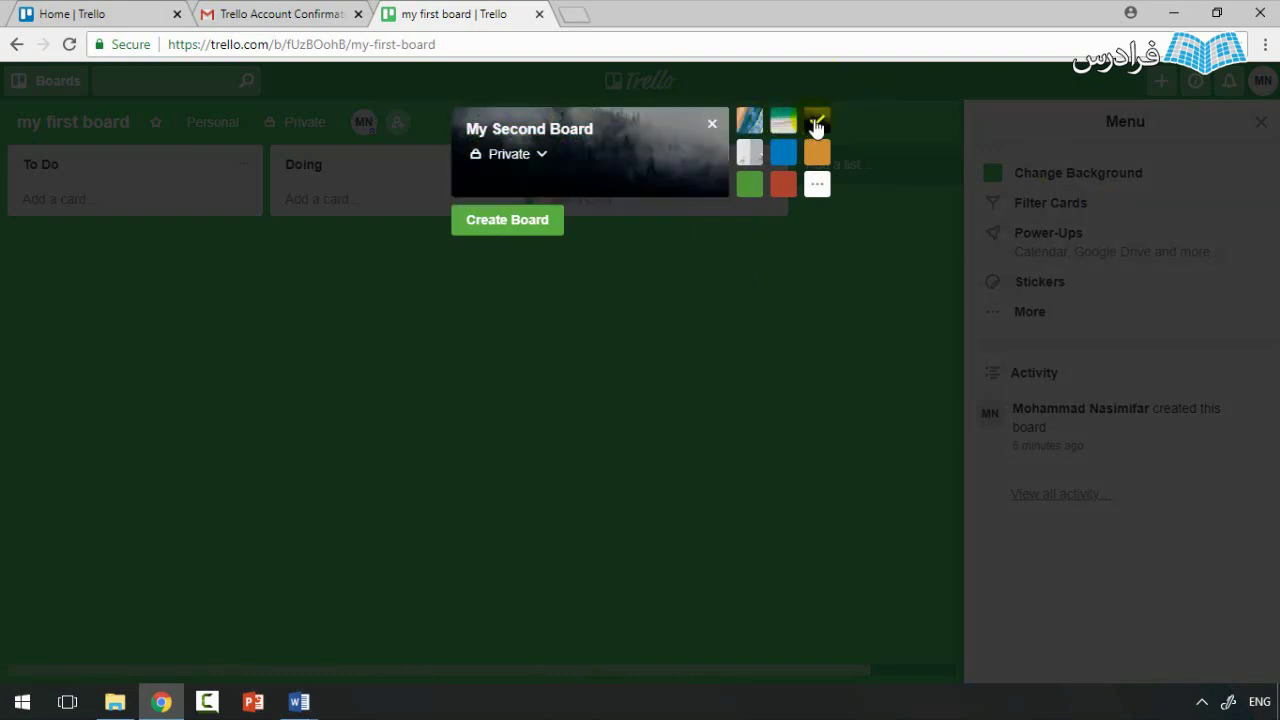
{"action": "left_click", "coordinate": [816, 151]}
{"action": "left_click", "coordinate": [783, 152]}
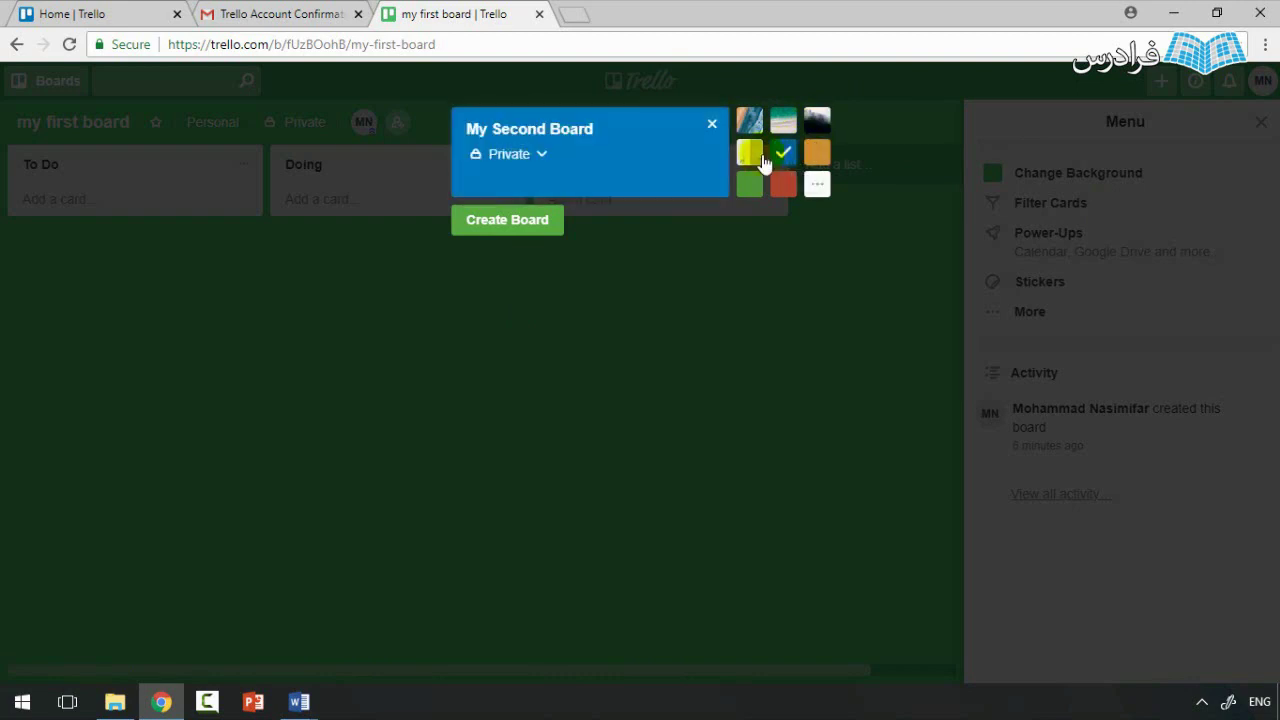
{"action": "left_click", "coordinate": [756, 154]}
{"action": "left_click", "coordinate": [783, 152]}
{"action": "left_click", "coordinate": [783, 184]}
{"action": "left_click", "coordinate": [514, 230]}
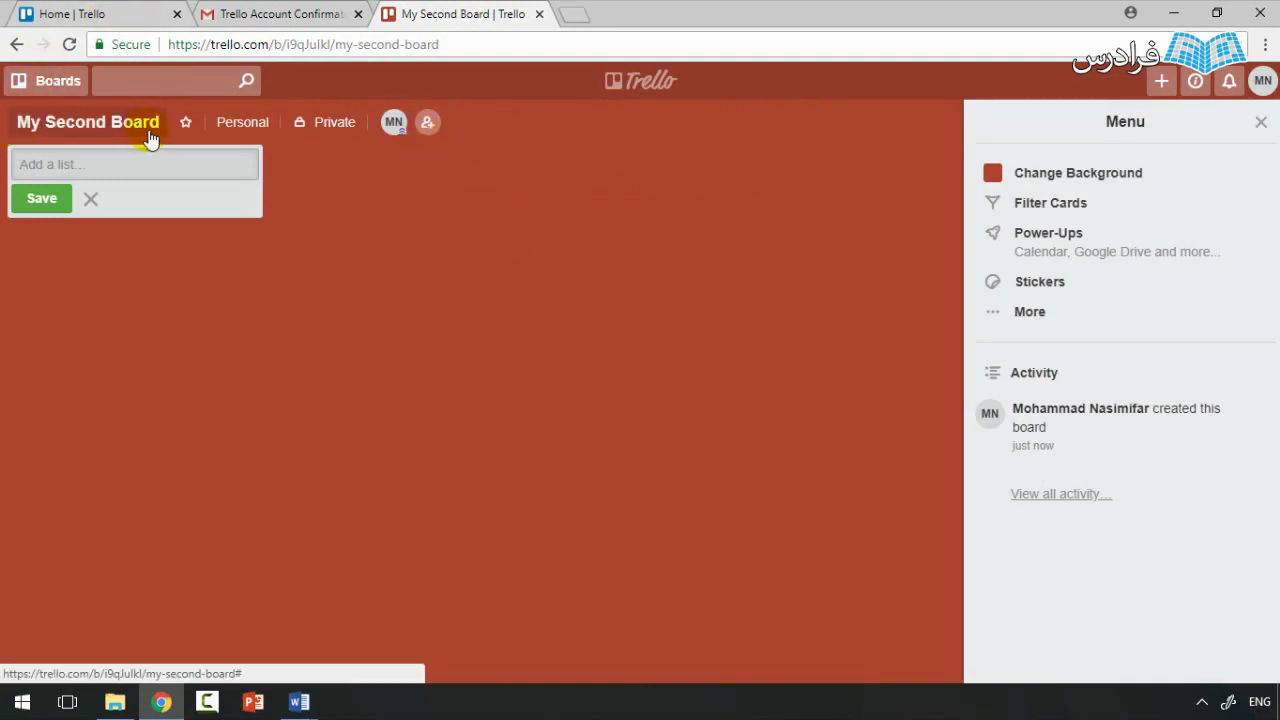
{"action": "left_click", "coordinate": [174, 218]}
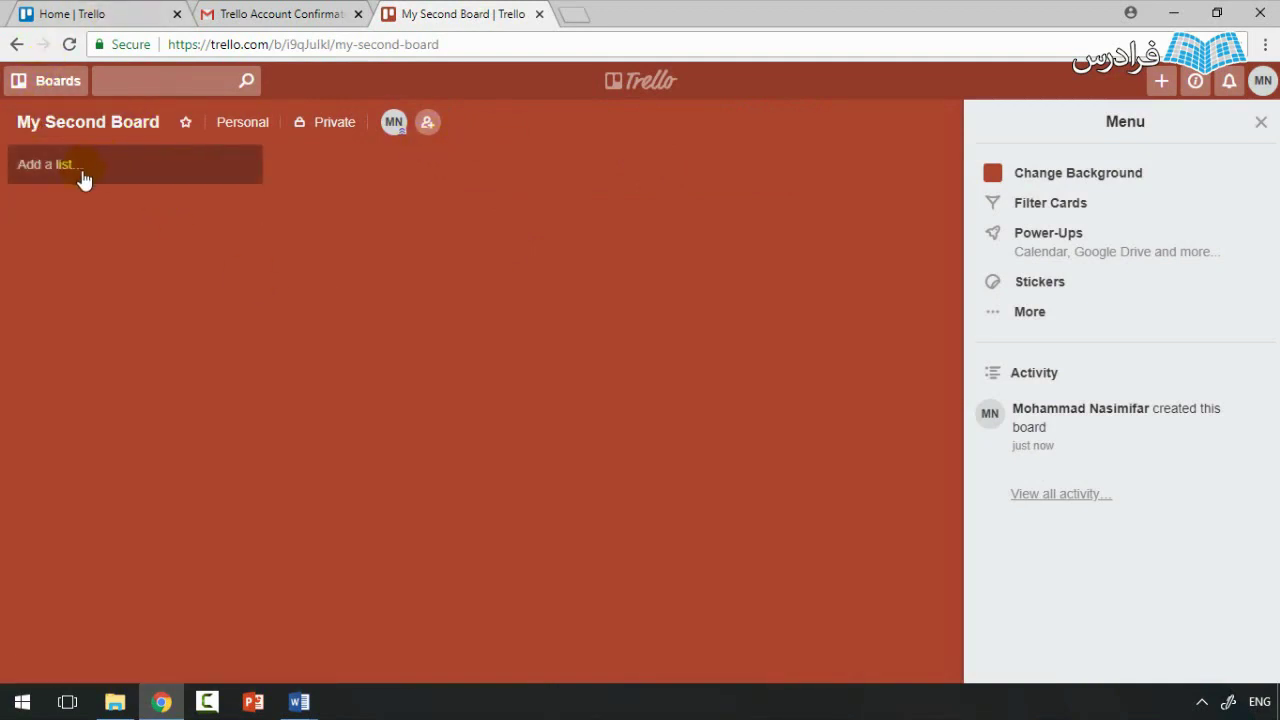
{"action": "left_click", "coordinate": [119, 169]}
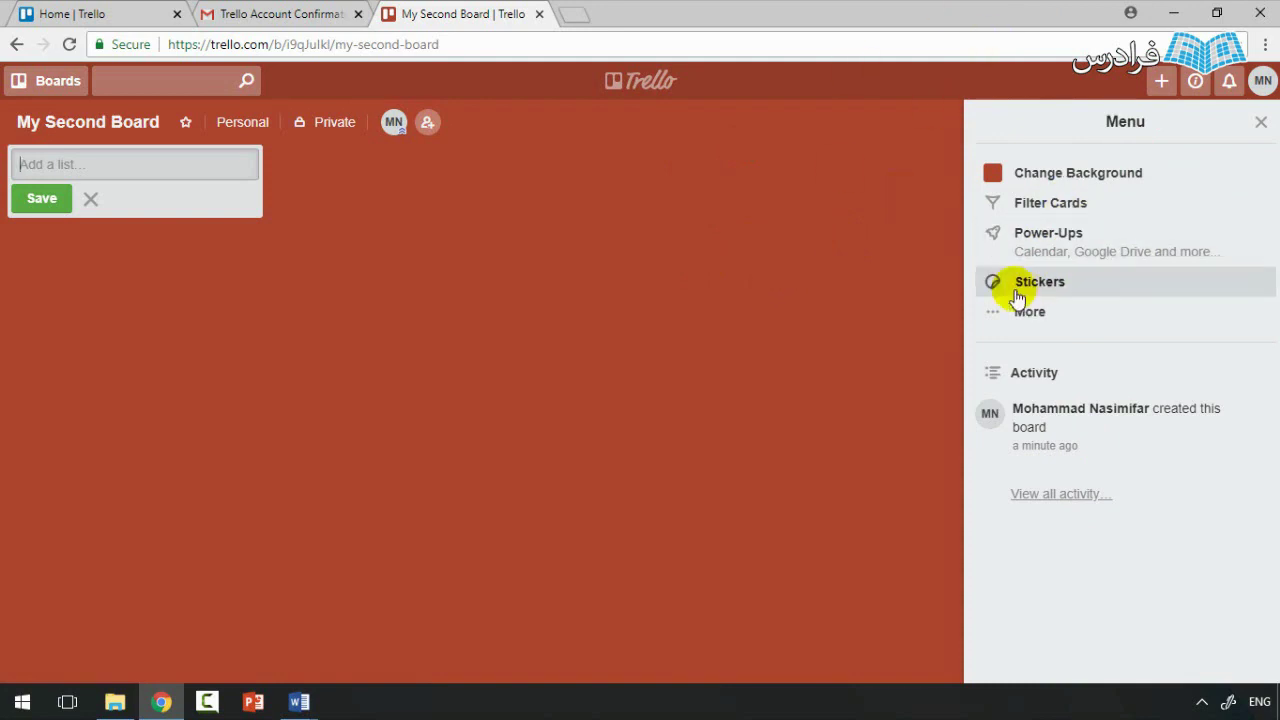
Step: Glance at the MN account menu, then bring up the new notifications introduction
{"action": "left_click", "coordinate": [1263, 82]}
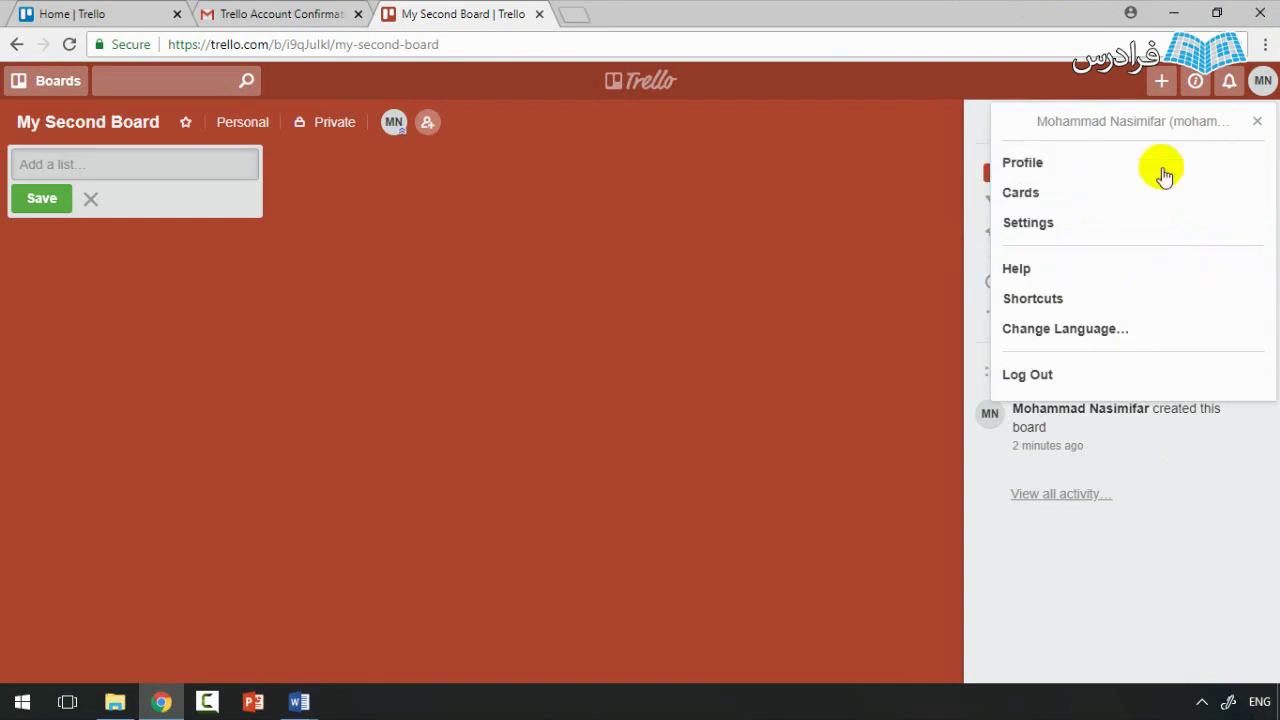
{"action": "left_click", "coordinate": [848, 218]}
{"action": "left_click", "coordinate": [1230, 86]}
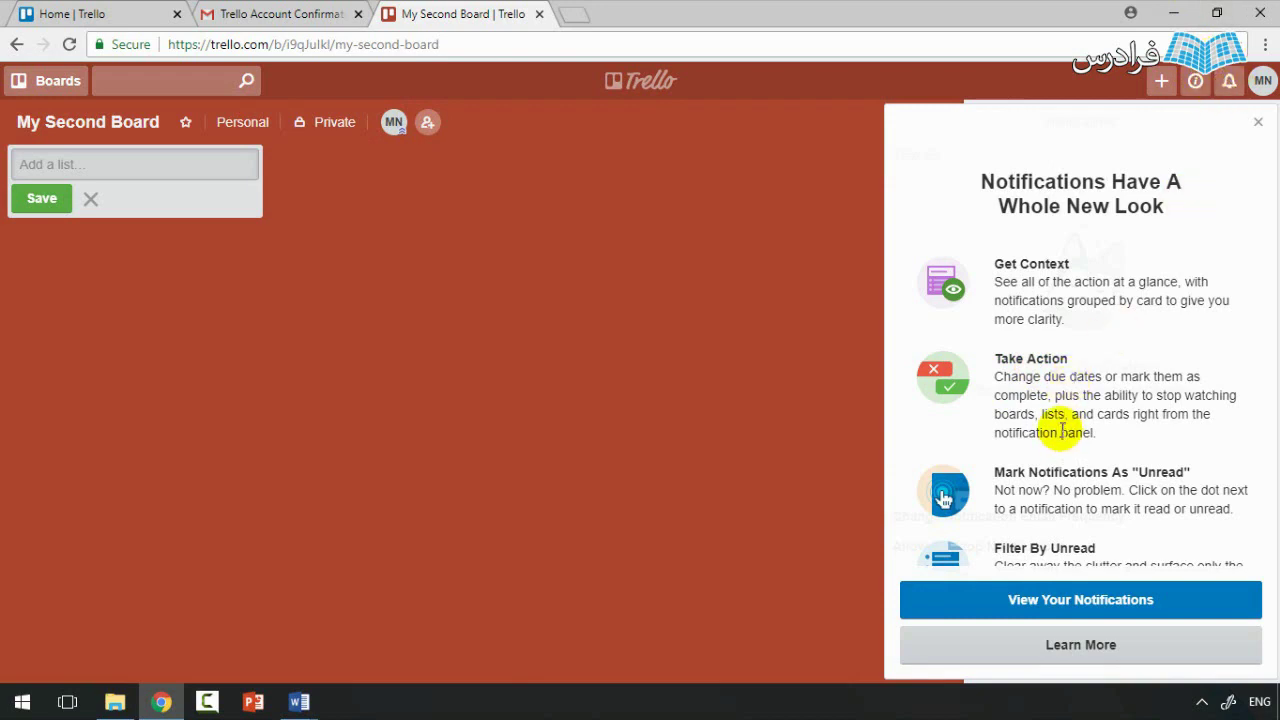
Step: Get past the notifications intro, see no unread notifications, and close the panel
{"action": "left_click", "coordinate": [1043, 601]}
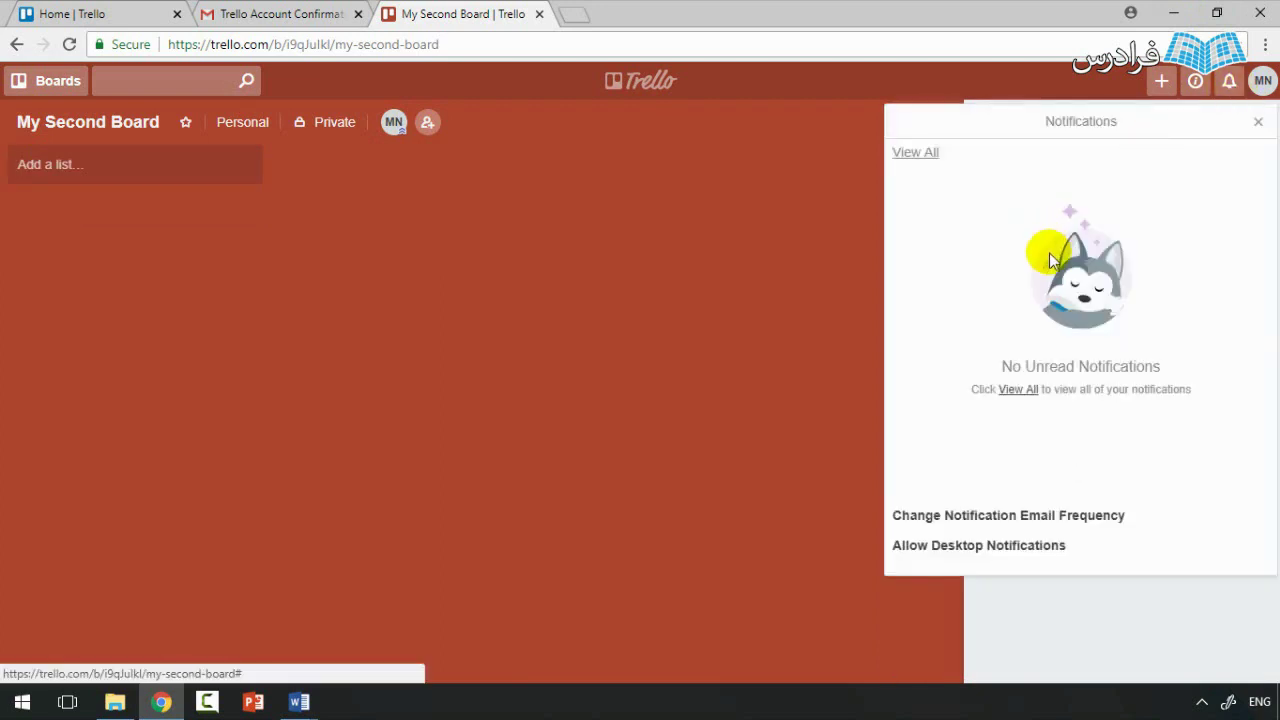
{"action": "left_click", "coordinate": [799, 418]}
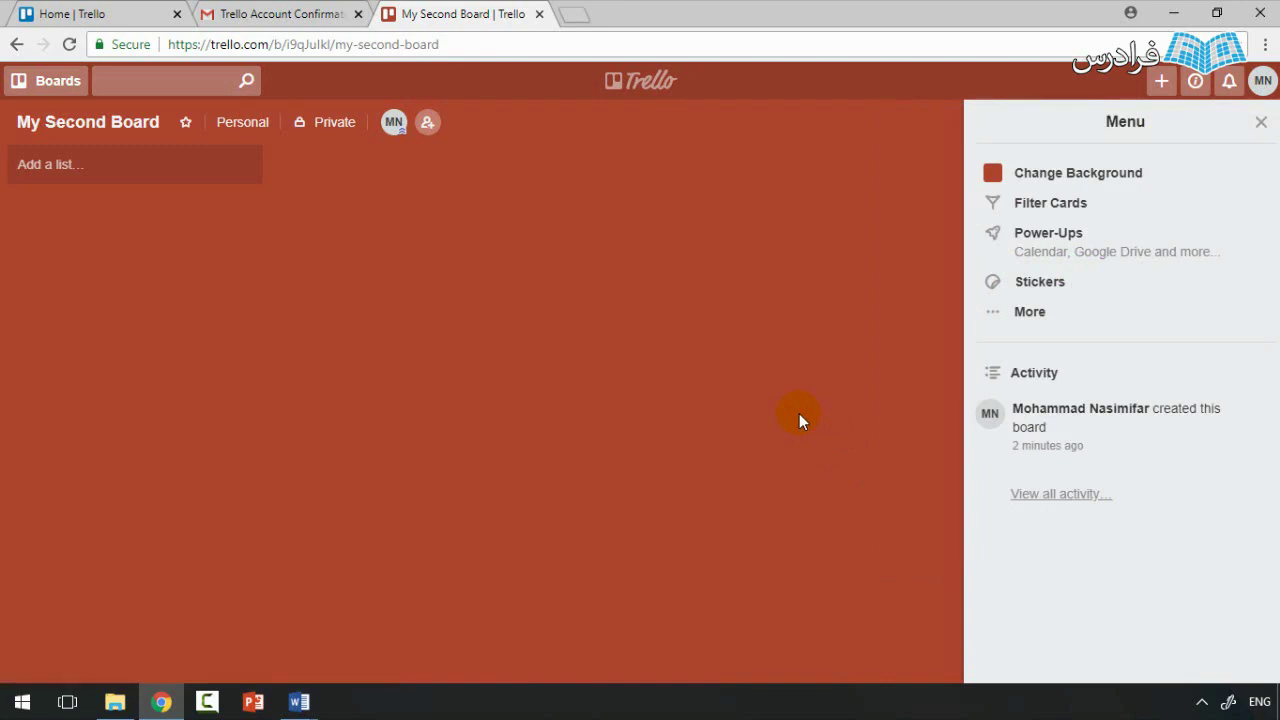
Step: Check the info and Create menus, then close the board's side menu panel
{"action": "left_click", "coordinate": [1200, 83]}
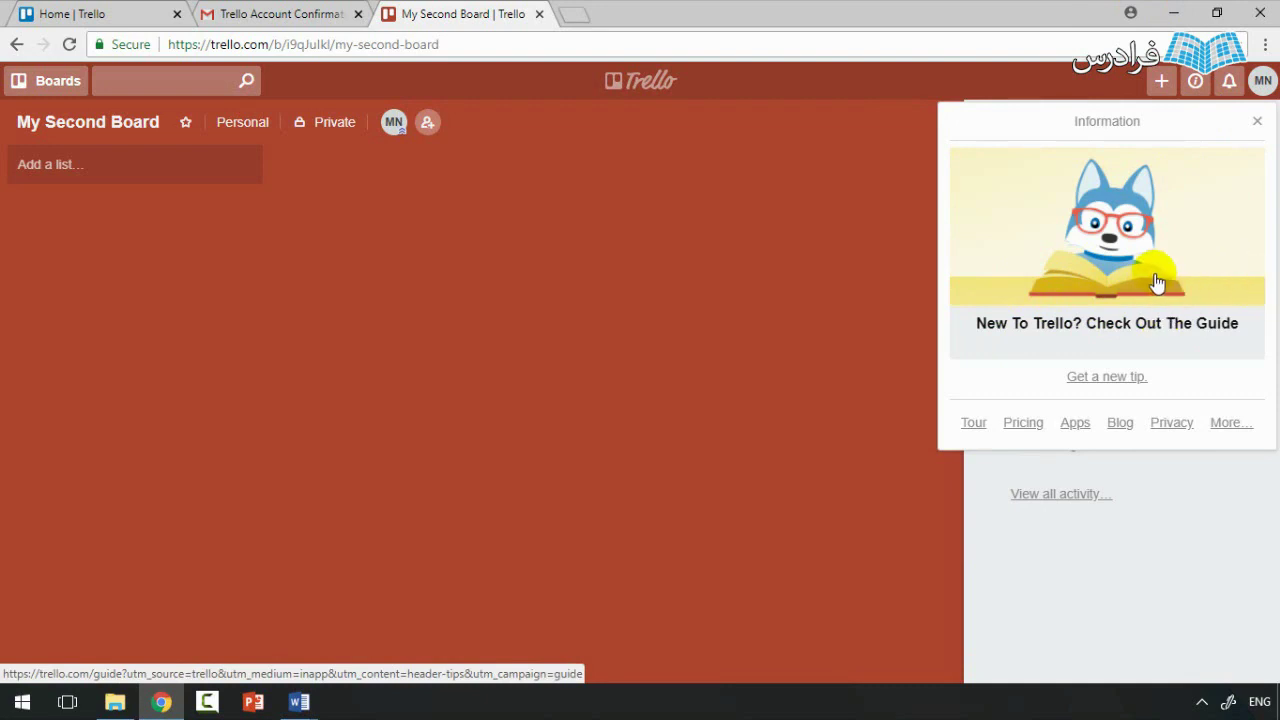
{"action": "left_click", "coordinate": [1161, 81]}
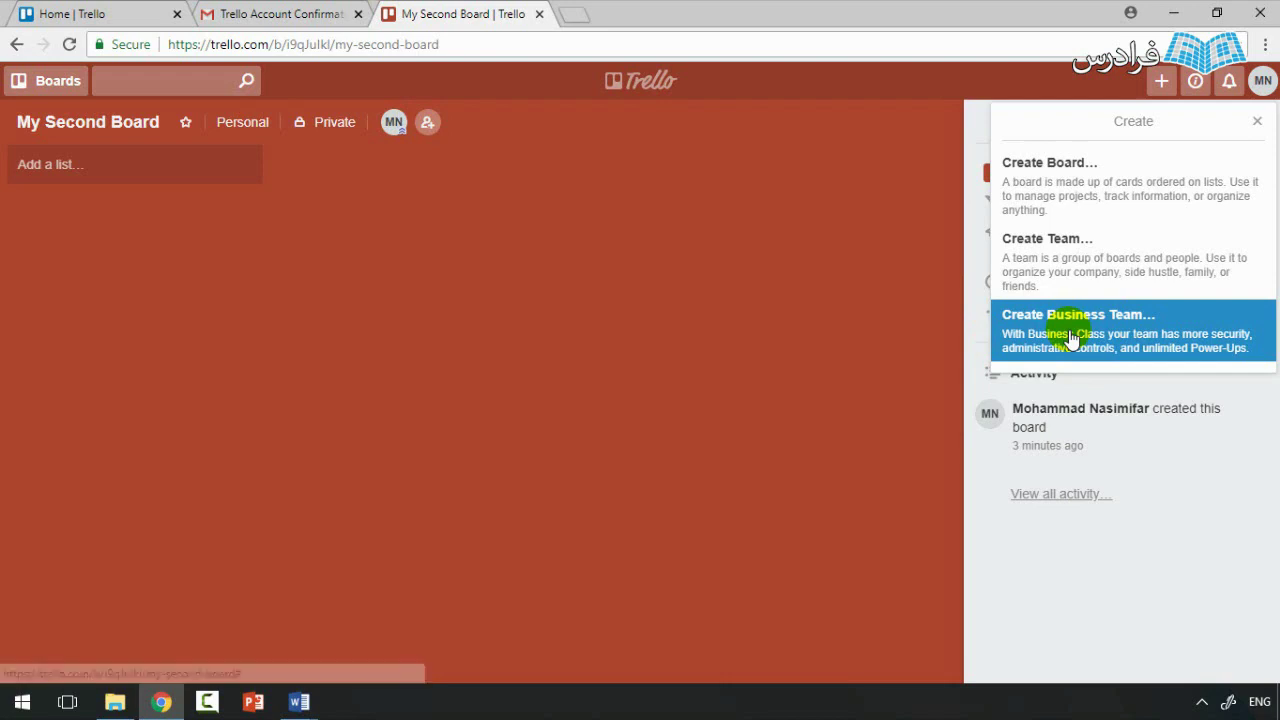
{"action": "left_click", "coordinate": [1256, 121]}
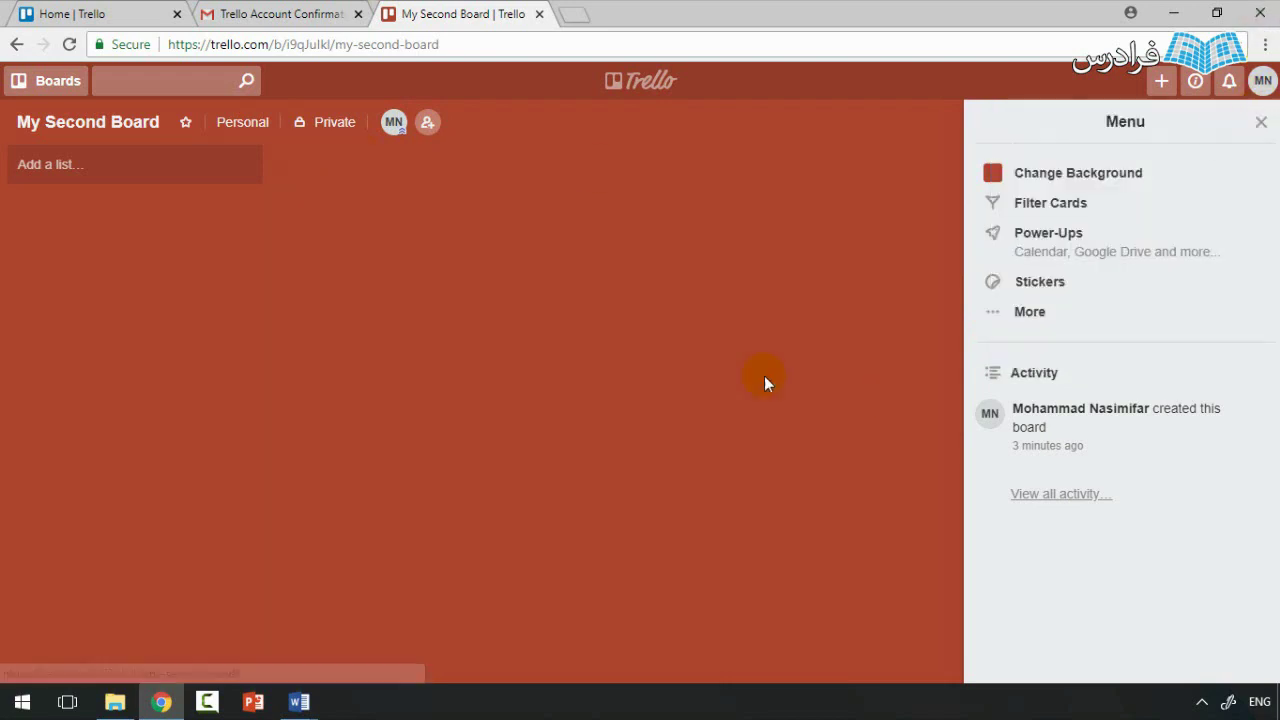
{"action": "left_click", "coordinate": [1260, 122]}
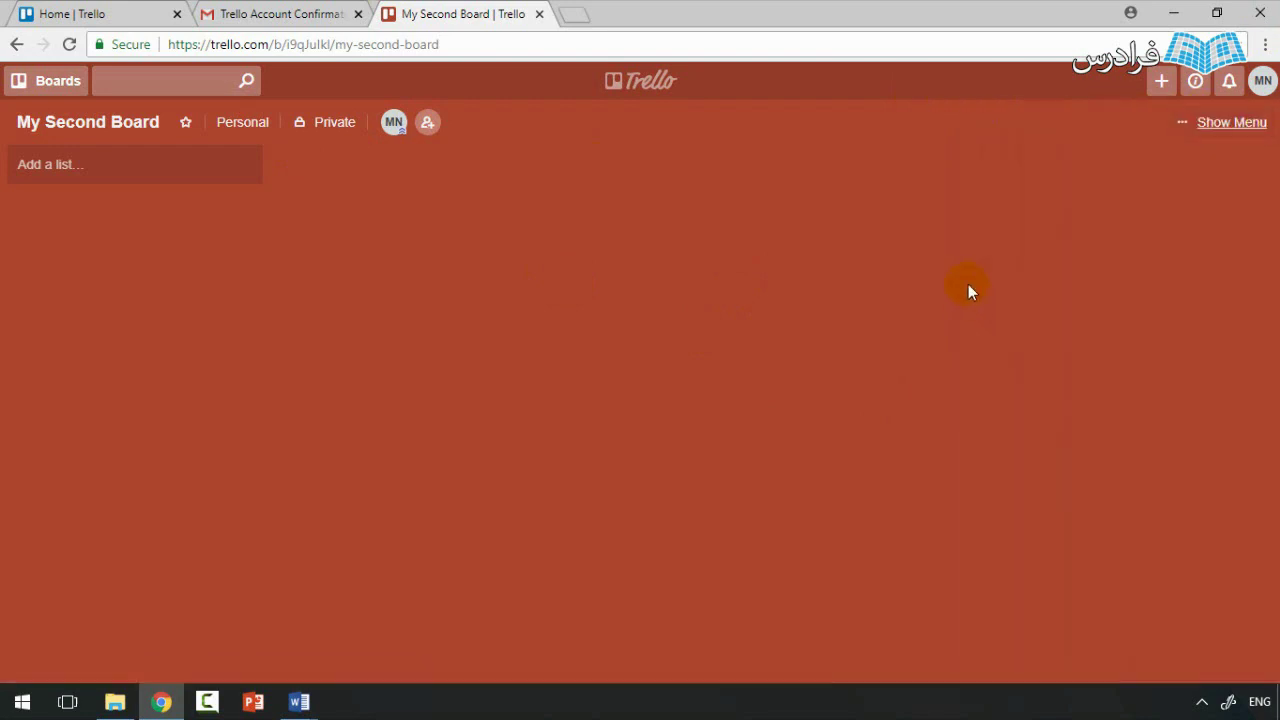
Step: Create the first list, List #1, on My Second Board
{"action": "left_click", "coordinate": [1249, 130]}
{"action": "left_click", "coordinate": [1258, 124]}
{"action": "left_click", "coordinate": [83, 182]}
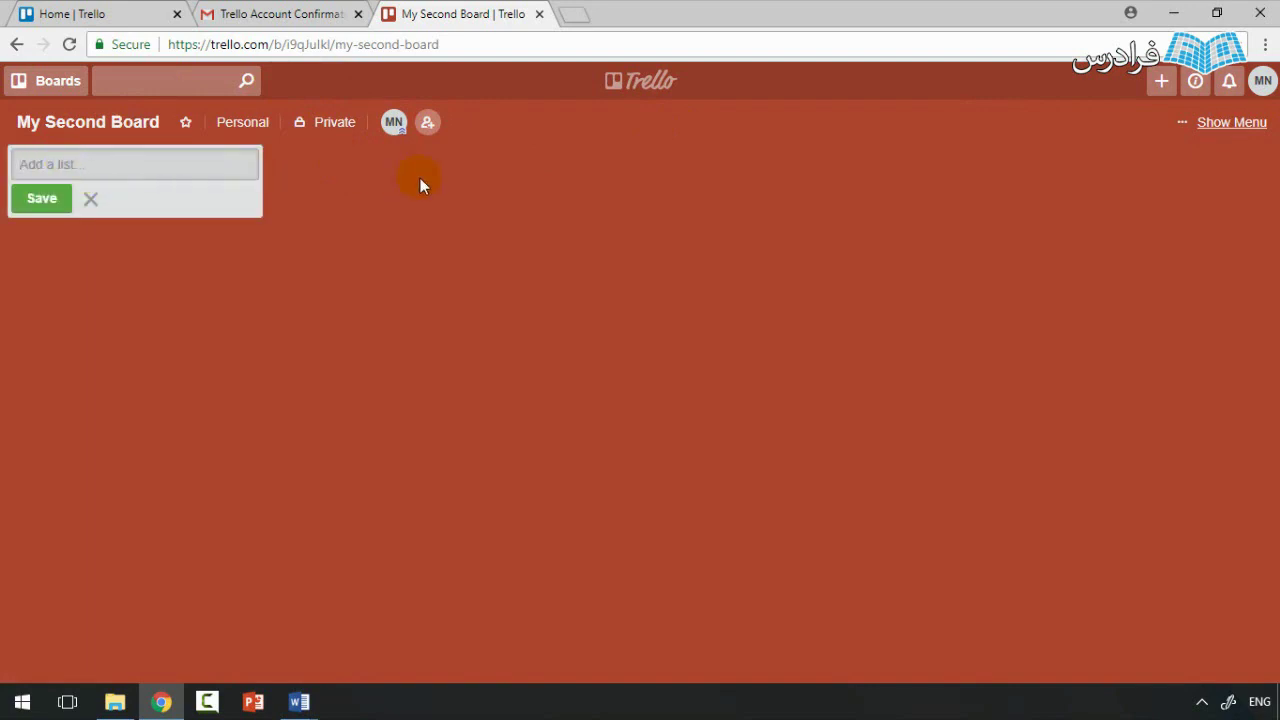
{"action": "type", "text": "List #1"}
{"action": "left_click", "coordinate": [38, 200]}
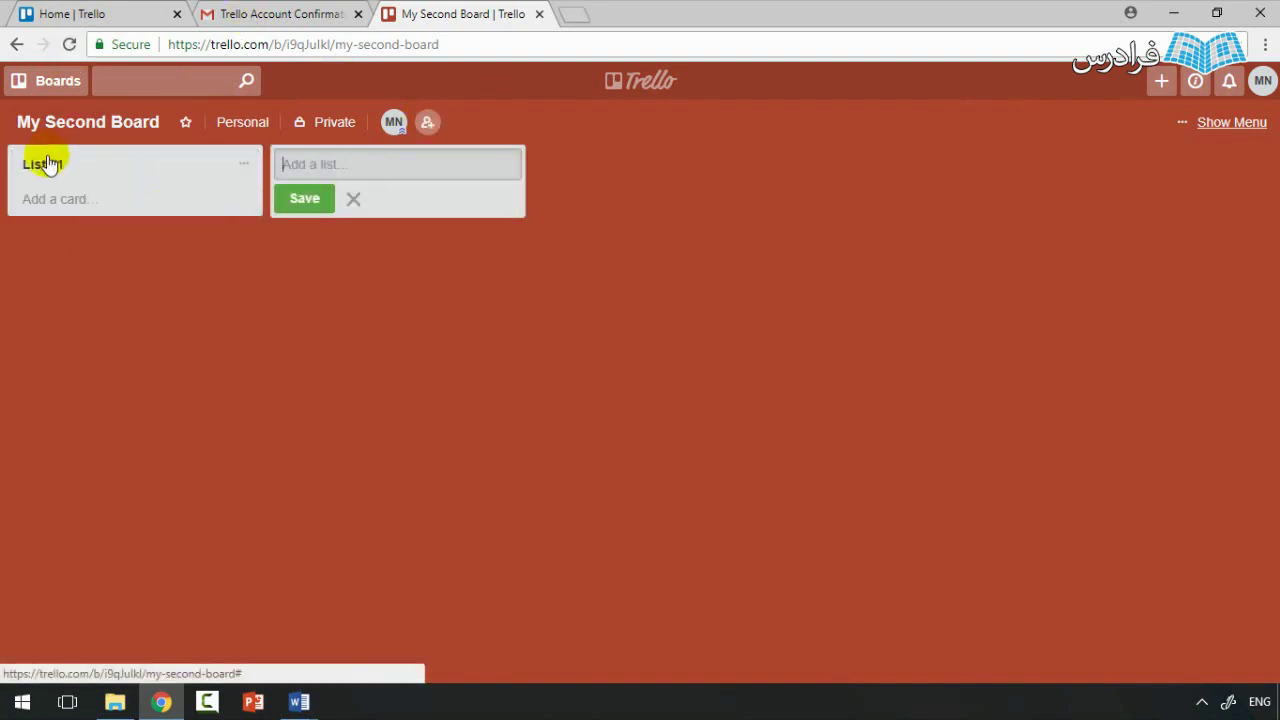
{"action": "left_click", "coordinate": [353, 199]}
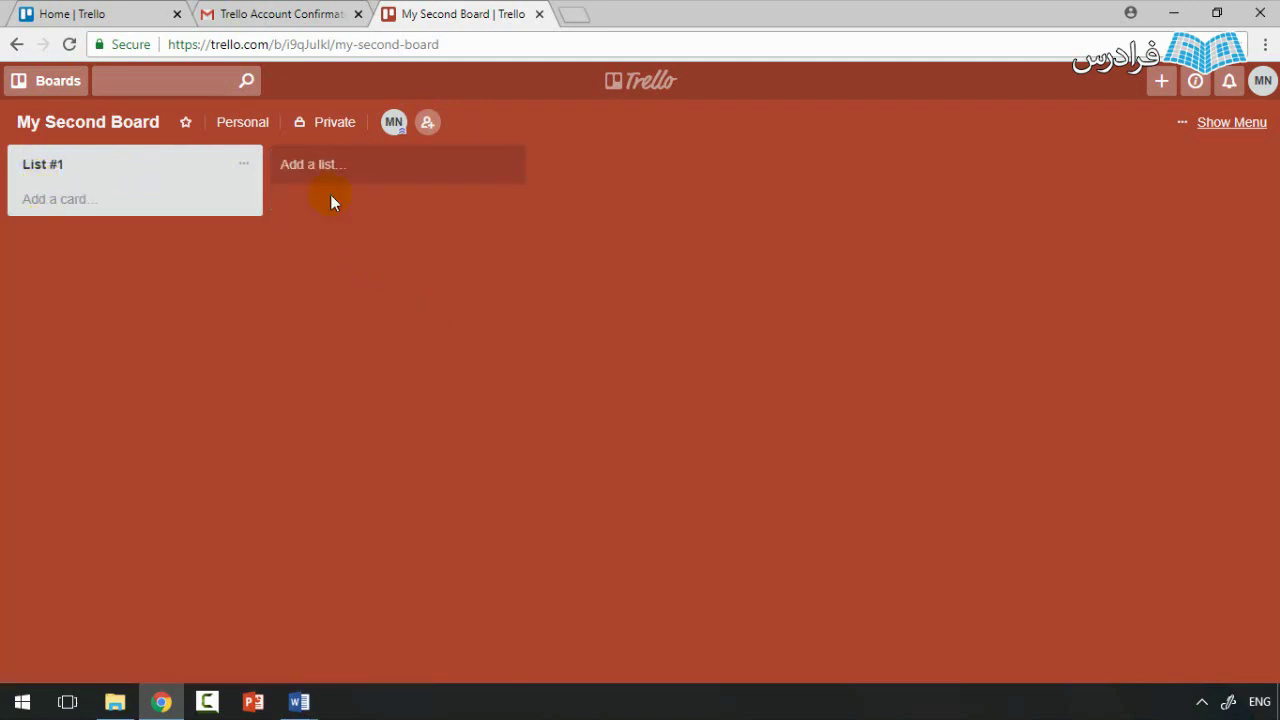
Step: Add List #2 and List #3, then close the leftover empty list form
{"action": "left_click", "coordinate": [380, 165]}
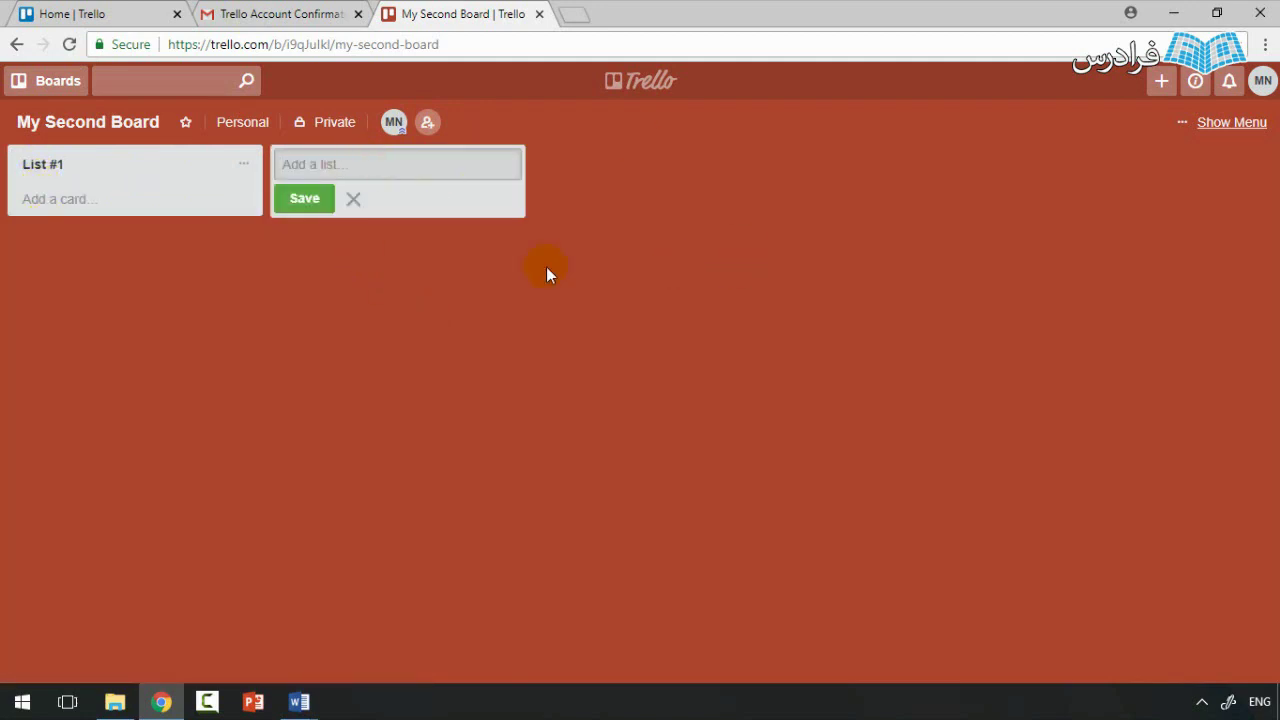
{"action": "type", "text": "List #2"}
{"action": "key", "text": "Return"}
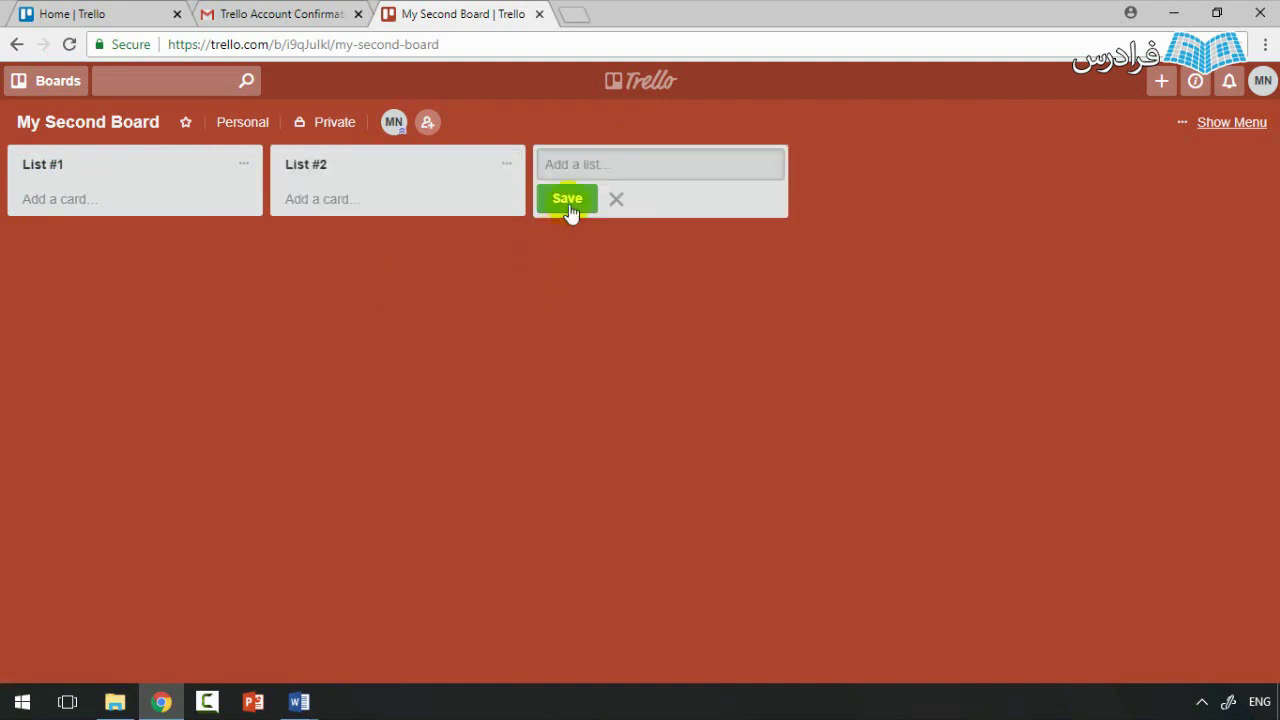
{"action": "type", "text": "Lis"}
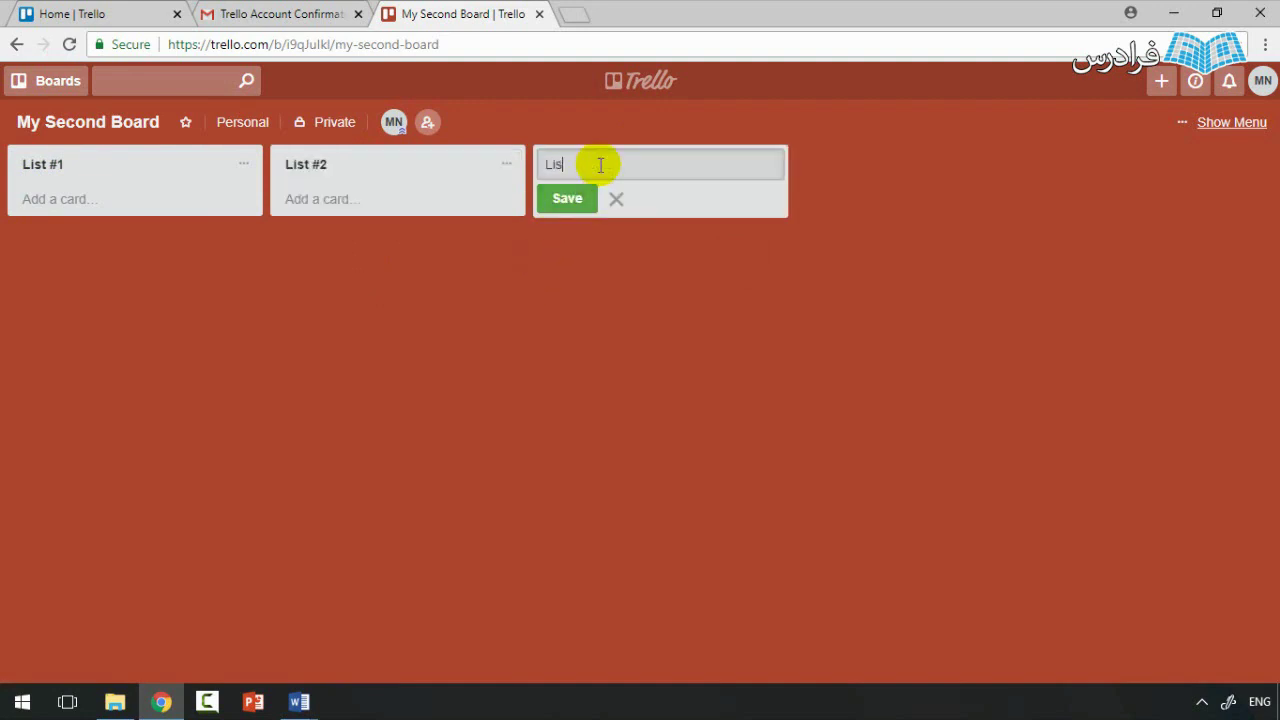
{"action": "type", "text": "t #3"}
{"action": "key", "text": "Return"}
{"action": "left_click", "coordinate": [583, 304]}
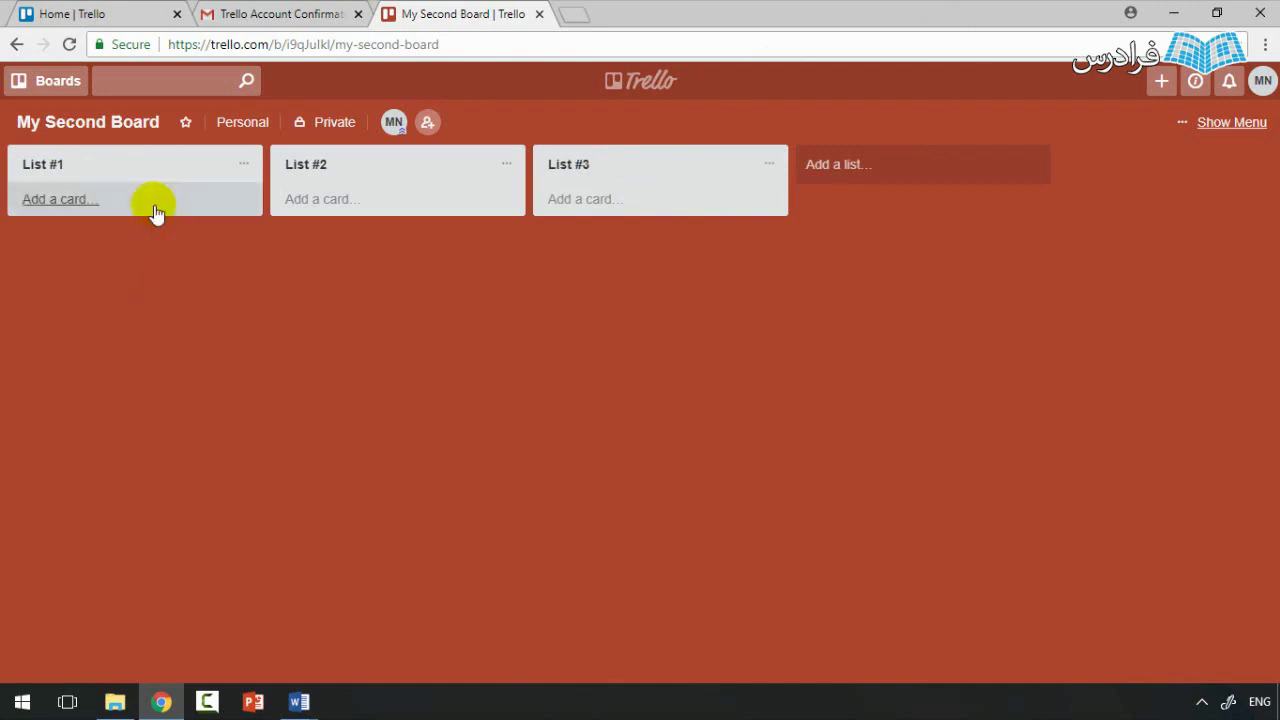
Step: Add the card 'card #1' to List #1, dismissing the label suggestions
{"action": "left_click", "coordinate": [127, 196]}
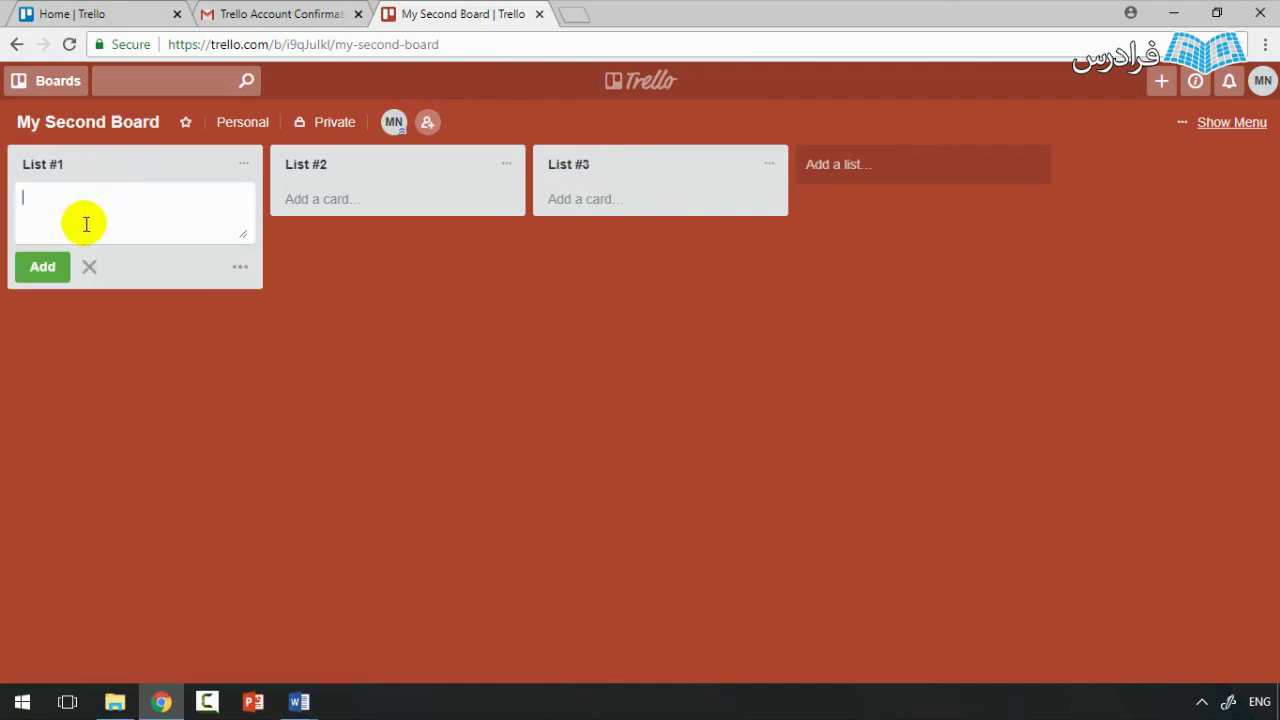
{"action": "type", "text": "C"}
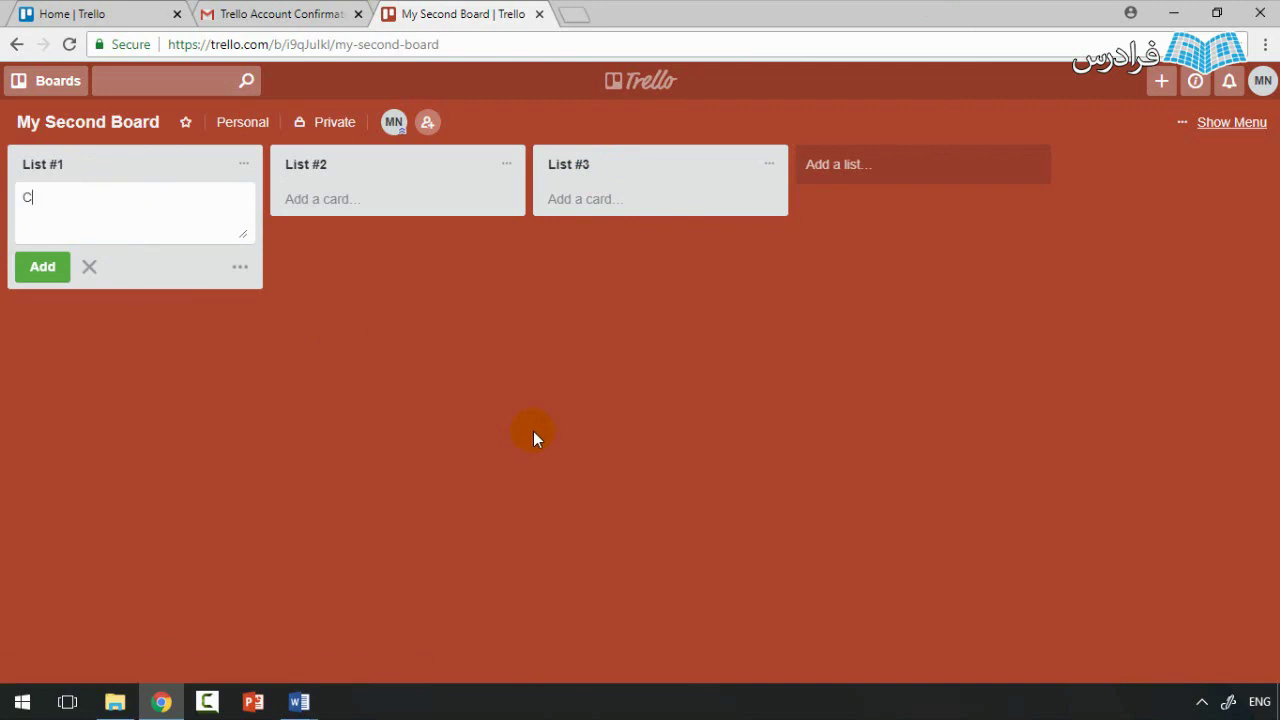
{"action": "type", "text": "ard #1"}
{"action": "key", "text": "Return"}
{"action": "type", "text": "card #1"}
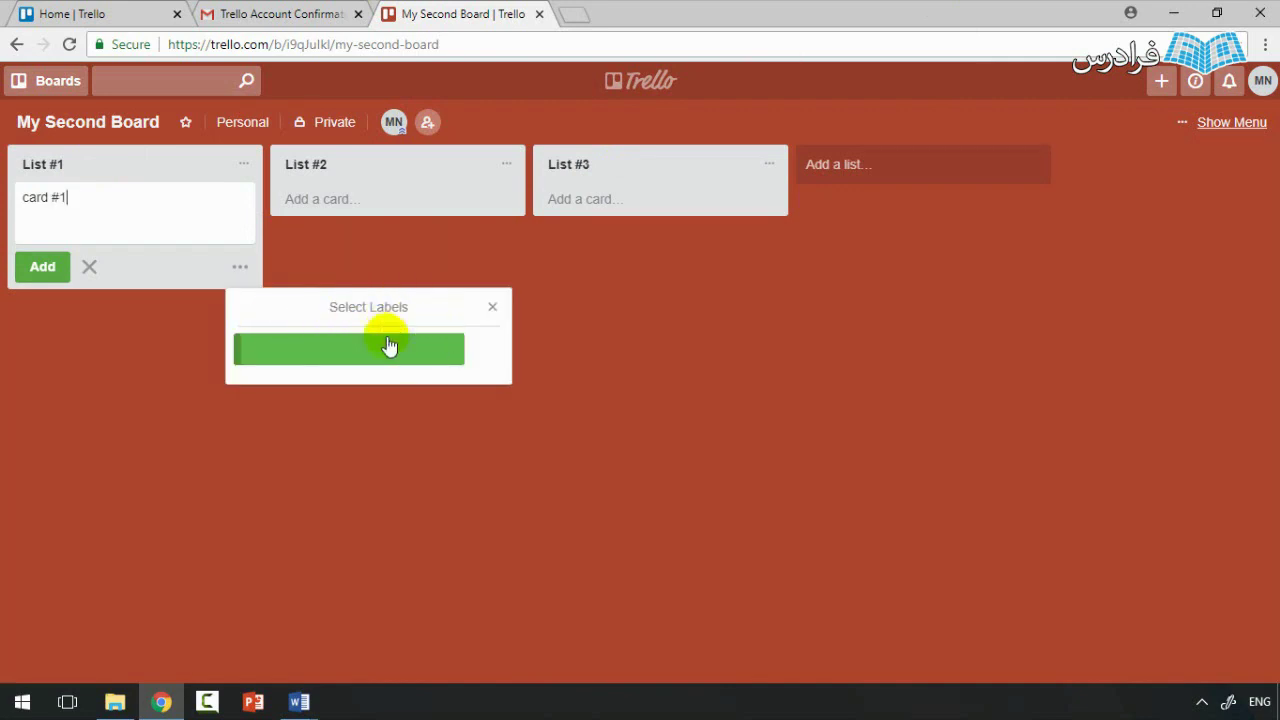
{"action": "left_click", "coordinate": [490, 307]}
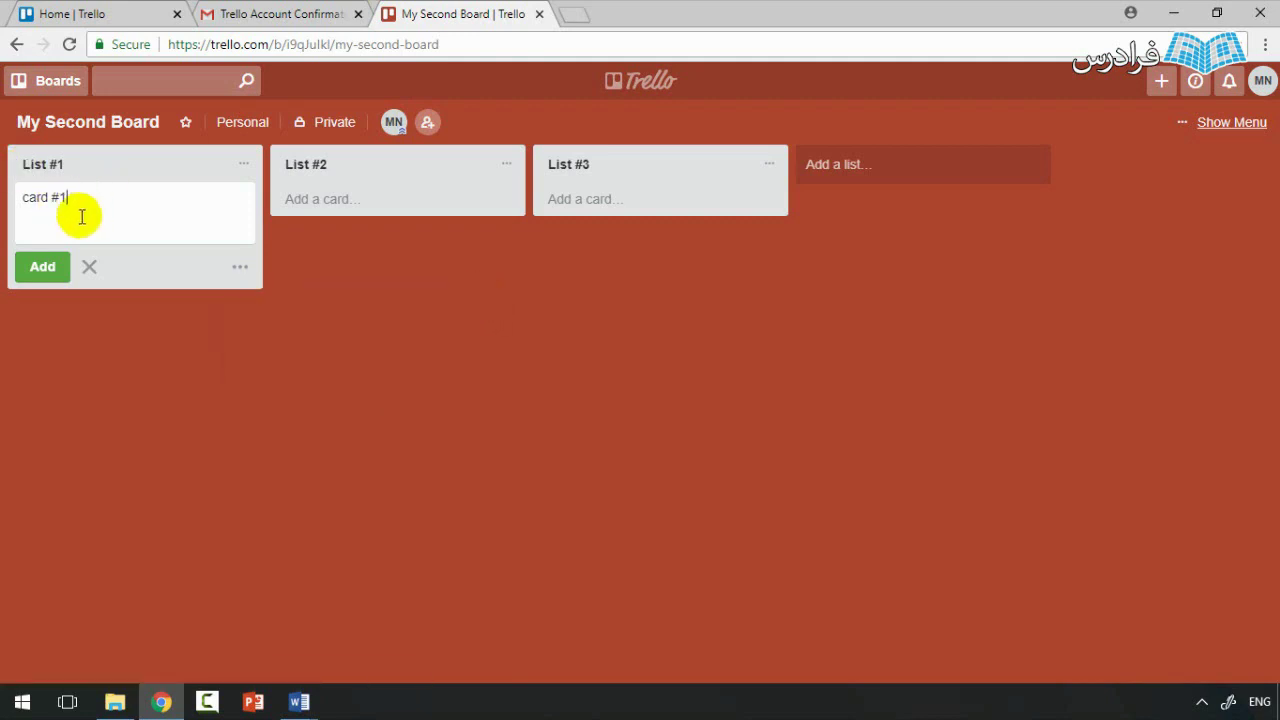
{"action": "key", "text": "Return"}
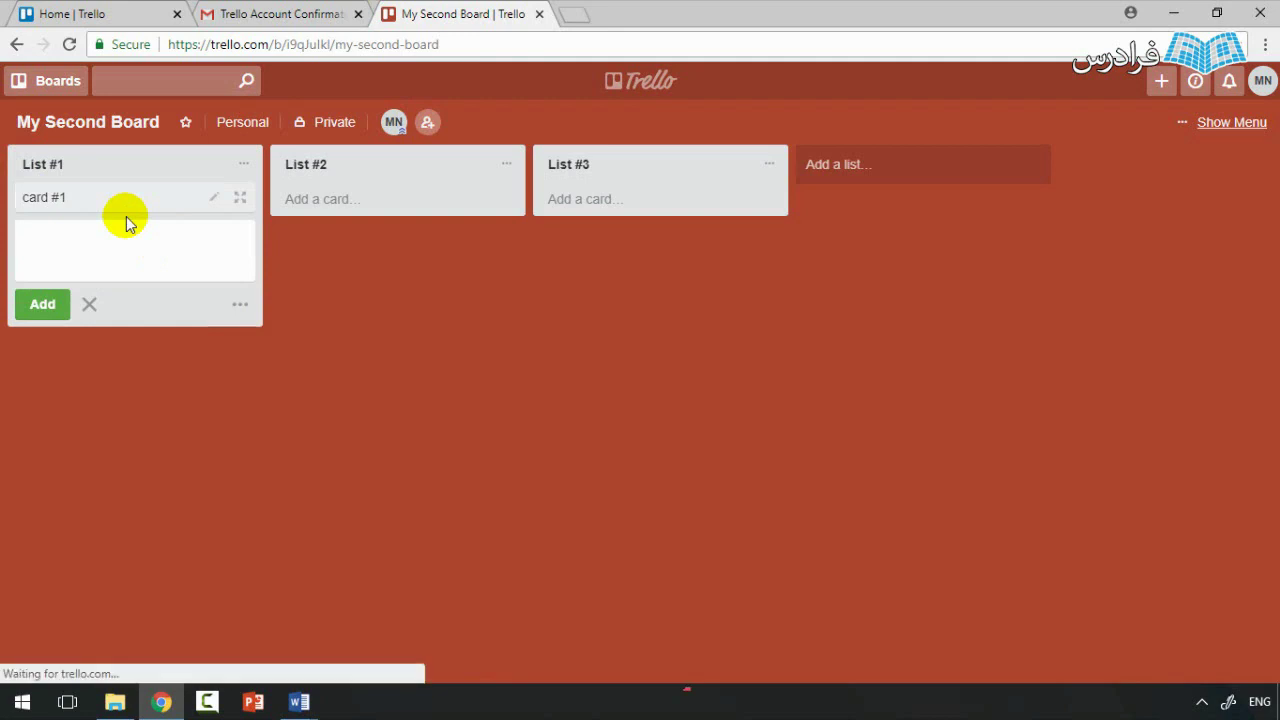
Step: Add 'card #2' and 'card #3' to List #1 and close the empty card box
{"action": "type", "text": "card"}
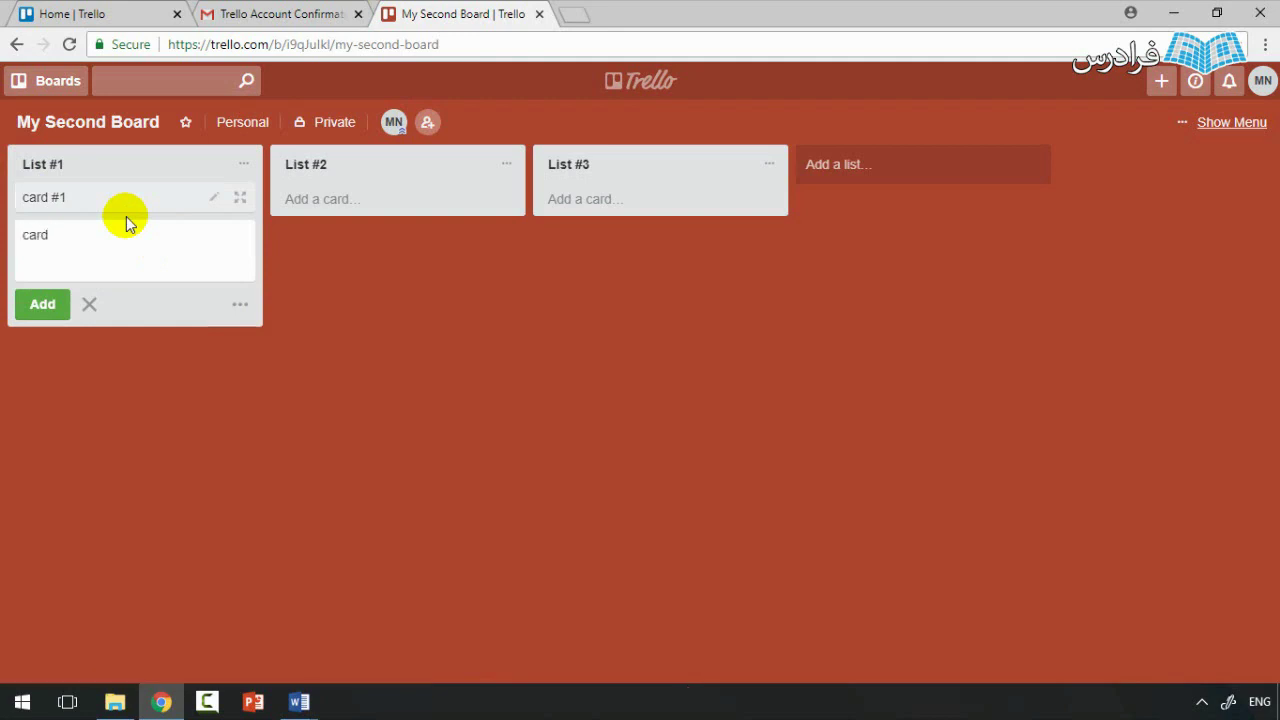
{"action": "type", "text": " #2"}
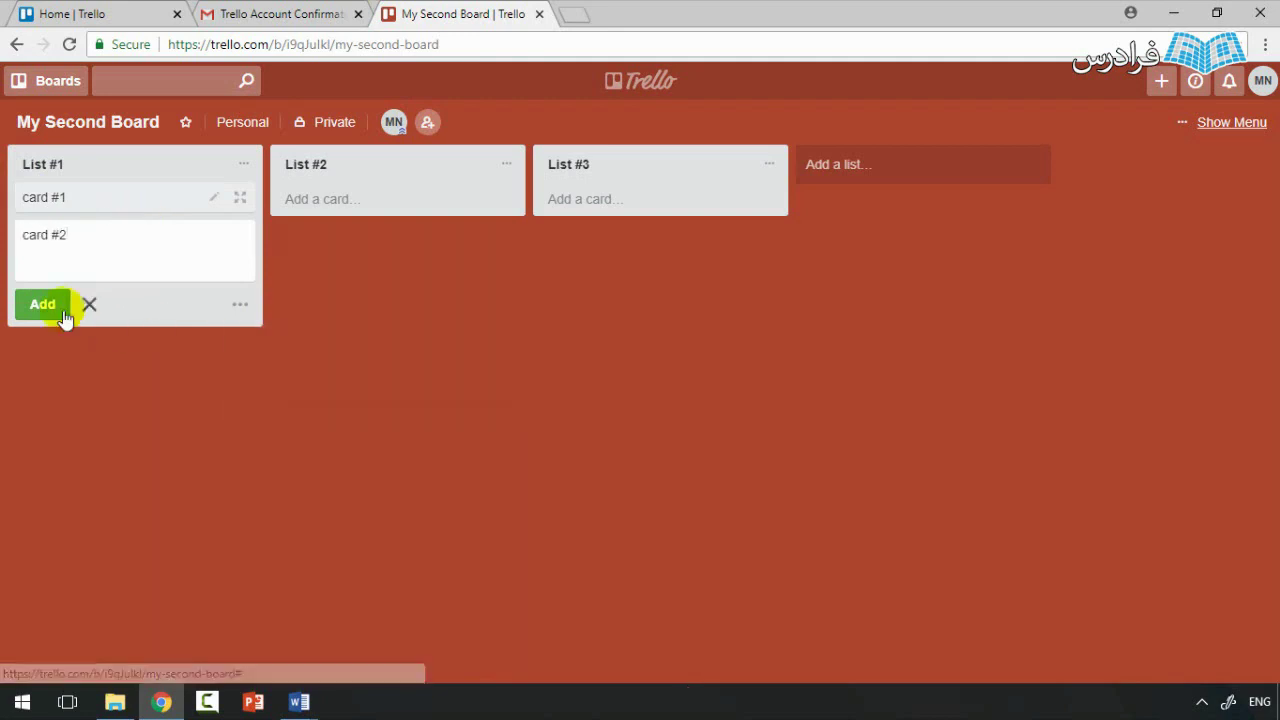
{"action": "left_click", "coordinate": [63, 314]}
{"action": "type", "text": "card"}
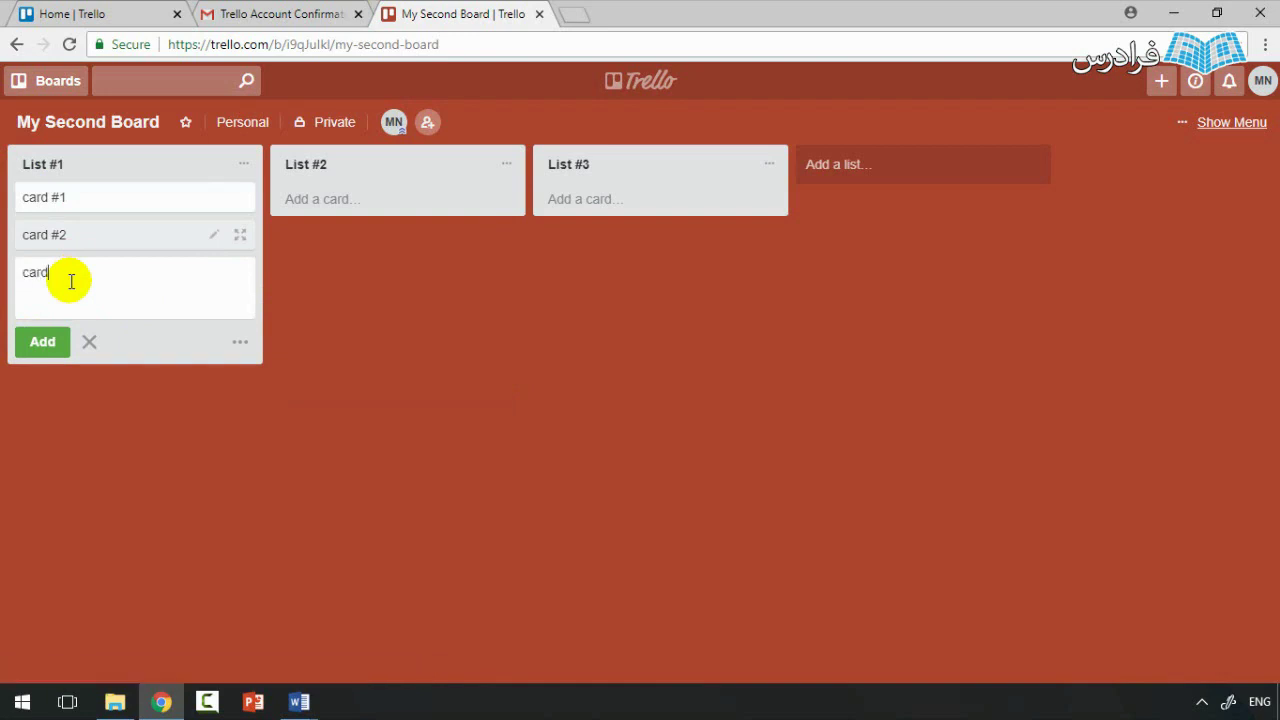
{"action": "type", "text": " #3"}
{"action": "left_click", "coordinate": [44, 341]}
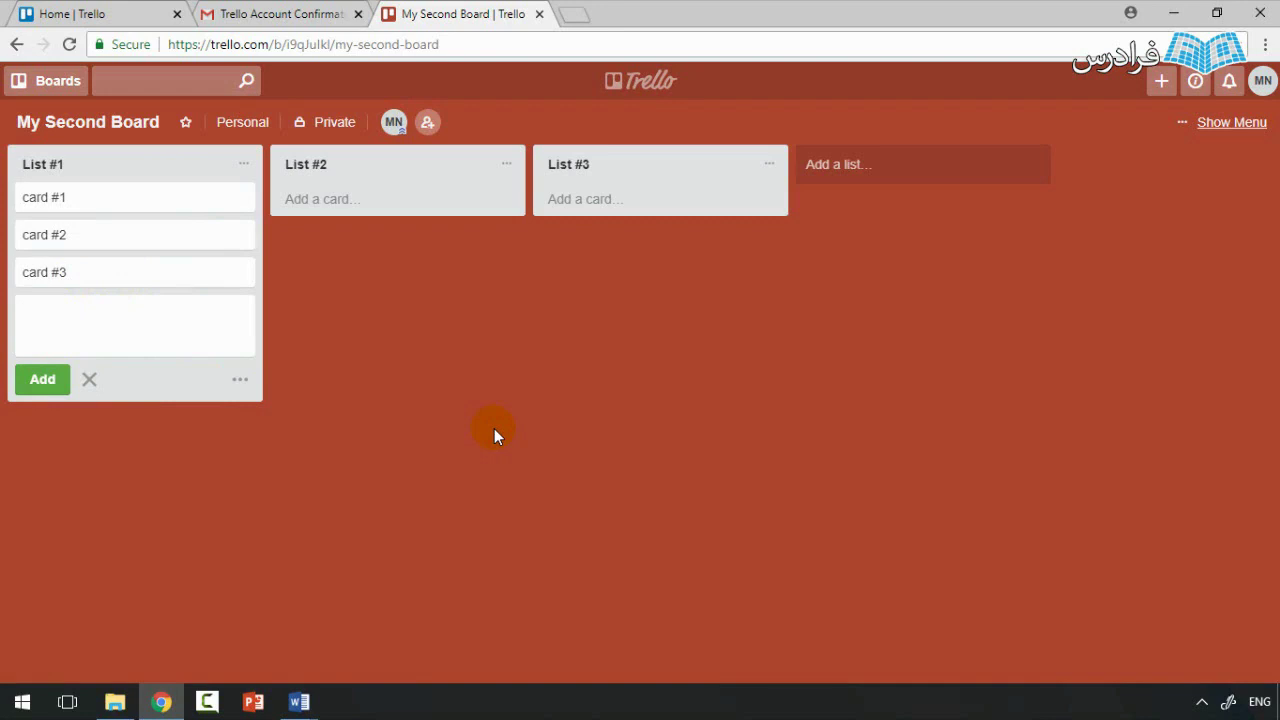
{"action": "left_click", "coordinate": [494, 428]}
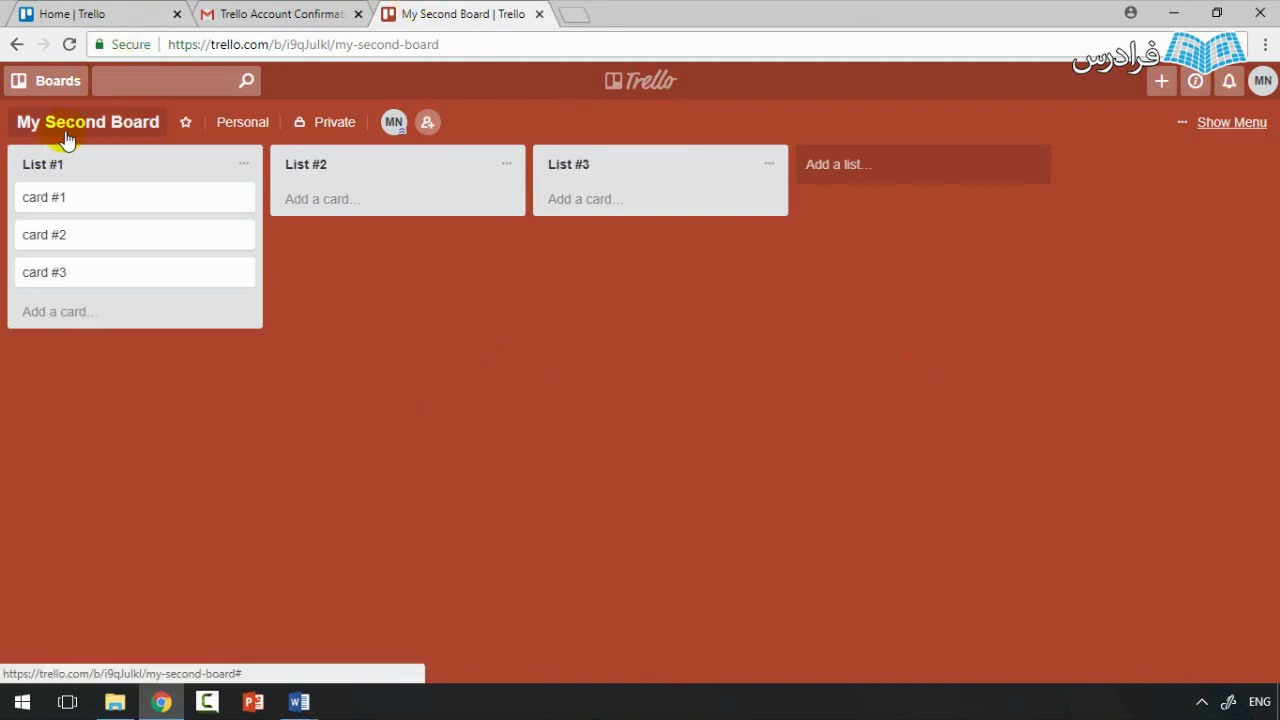
Step: Add the suggested person to My Second Board as a member by entering their e-mail
{"action": "left_click", "coordinate": [430, 125]}
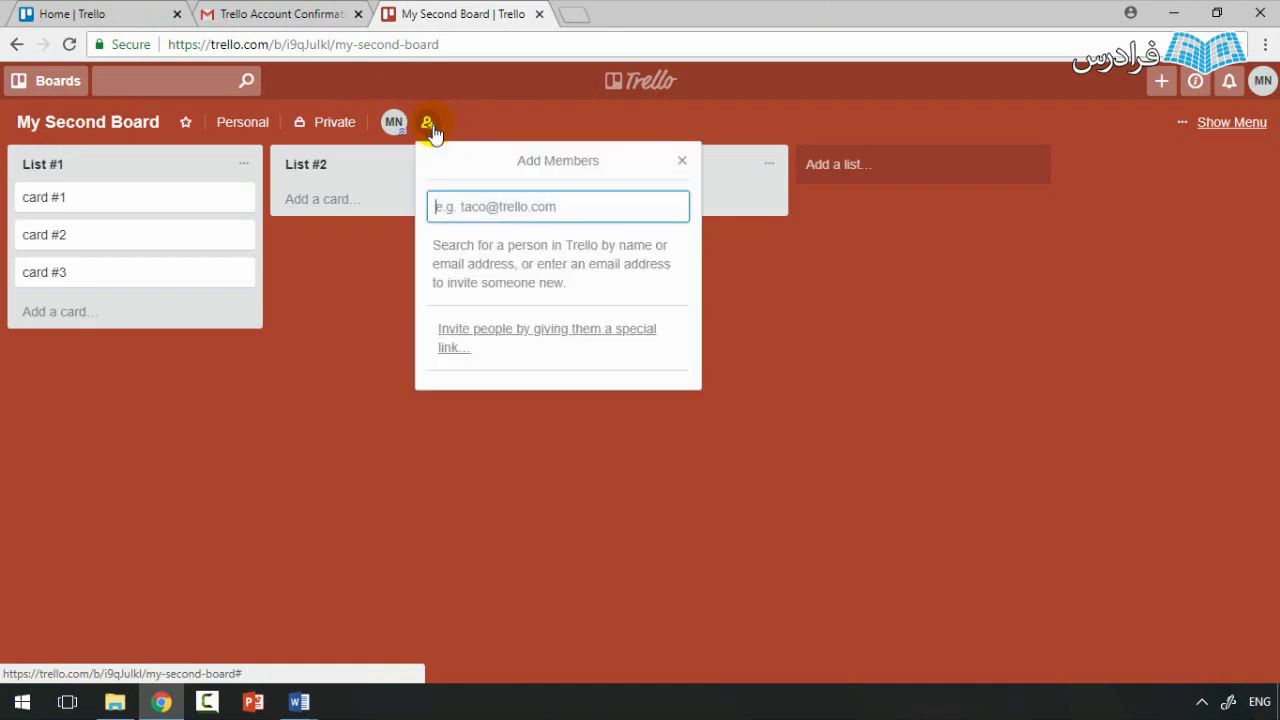
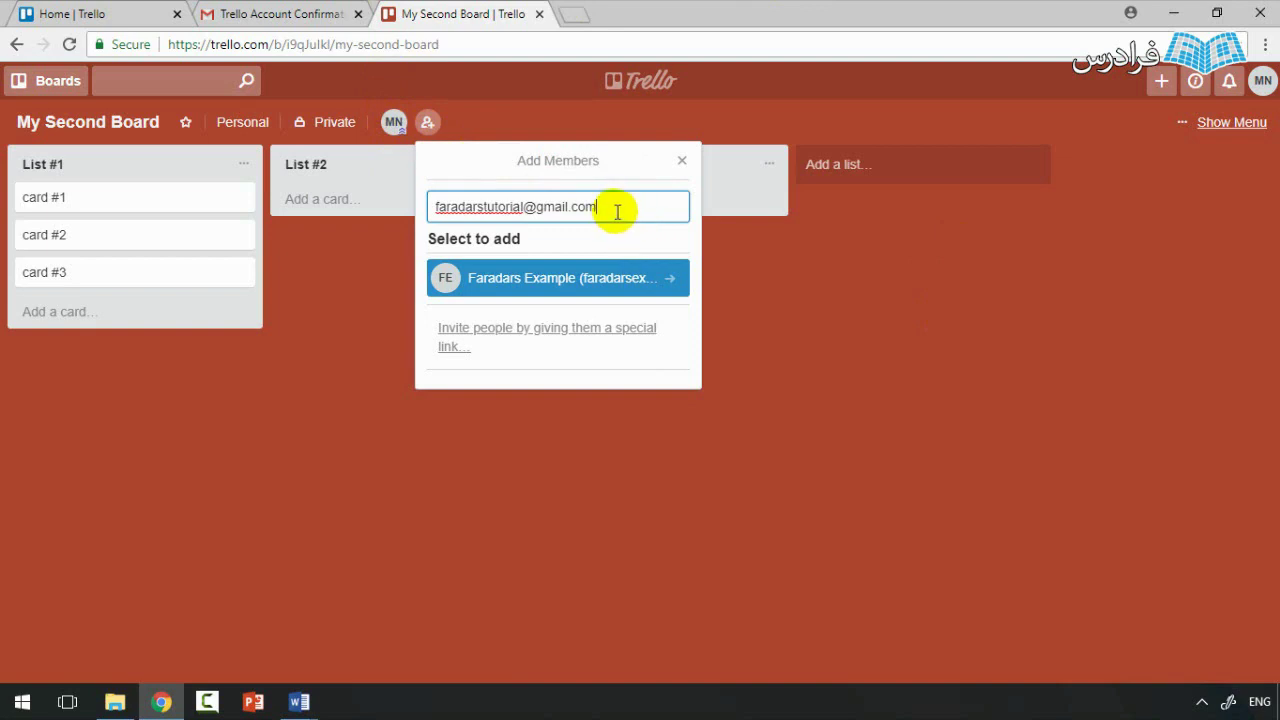
{"action": "left_click_drag", "start_coordinate": [617, 209], "coordinate": [436, 208]}
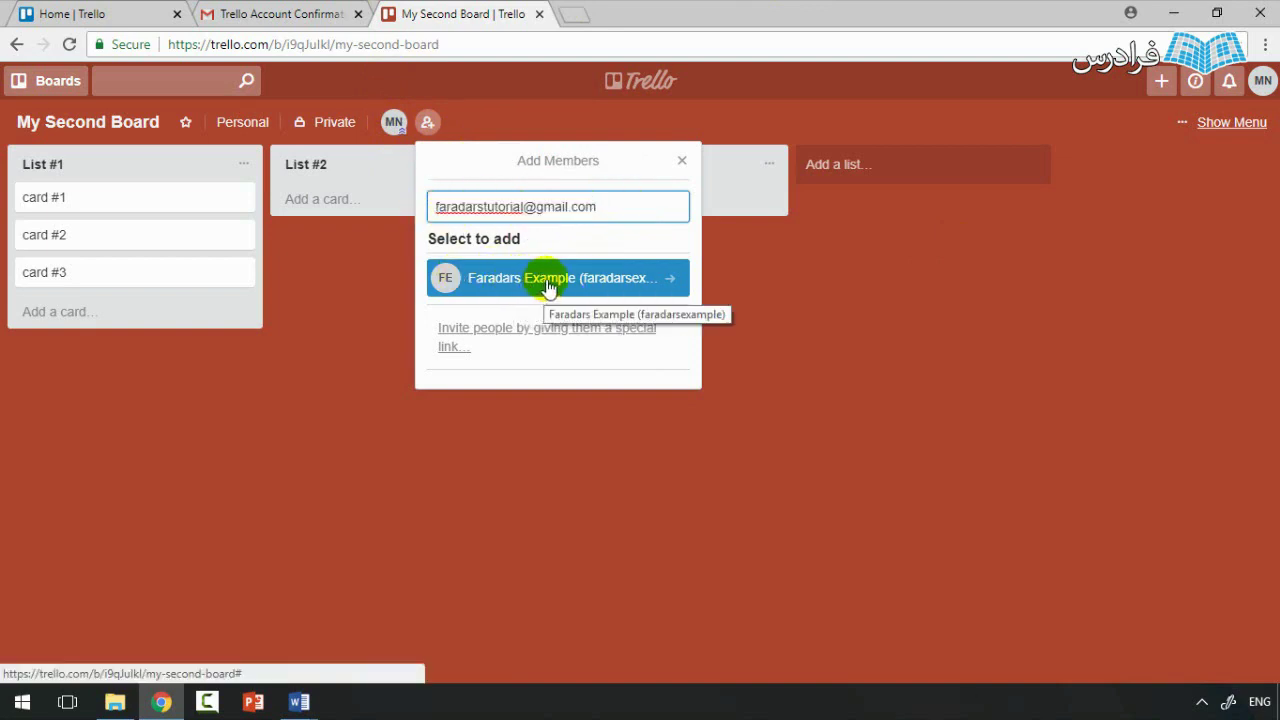
{"action": "left_click", "coordinate": [573, 277]}
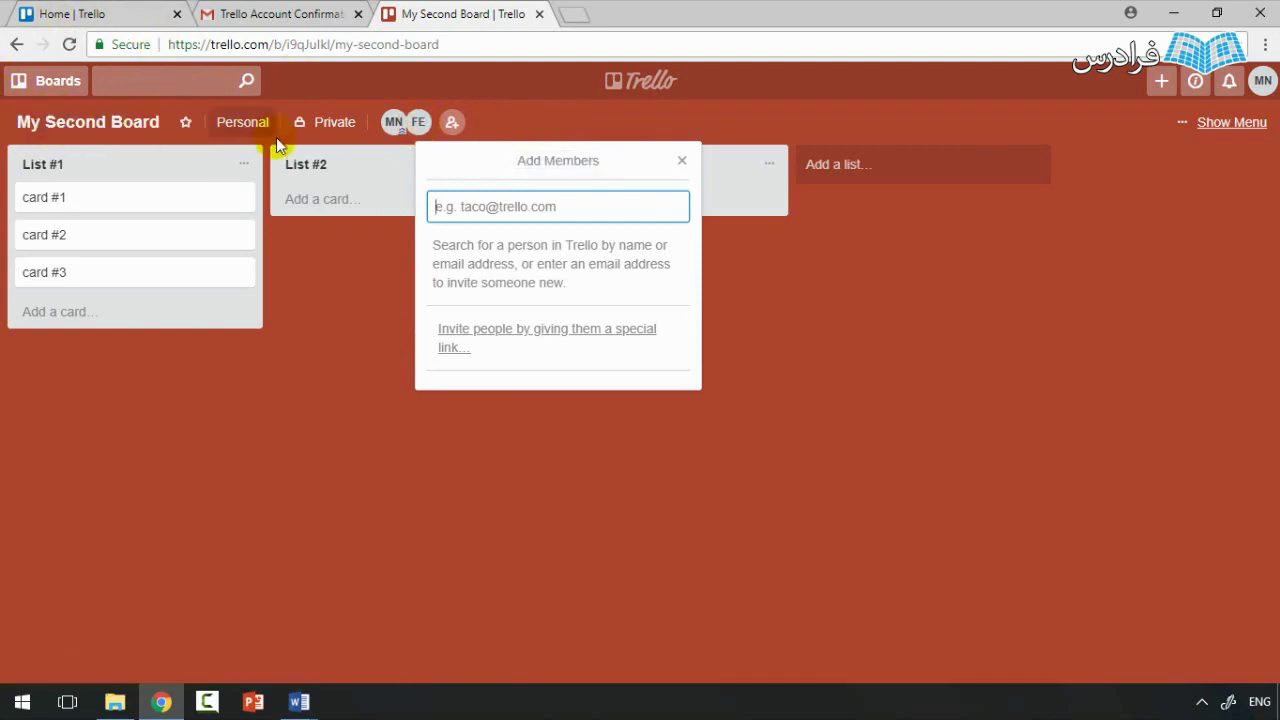
Step: Show and copy the board's shareable invite link, then close the members popup
{"action": "left_click", "coordinate": [507, 346]}
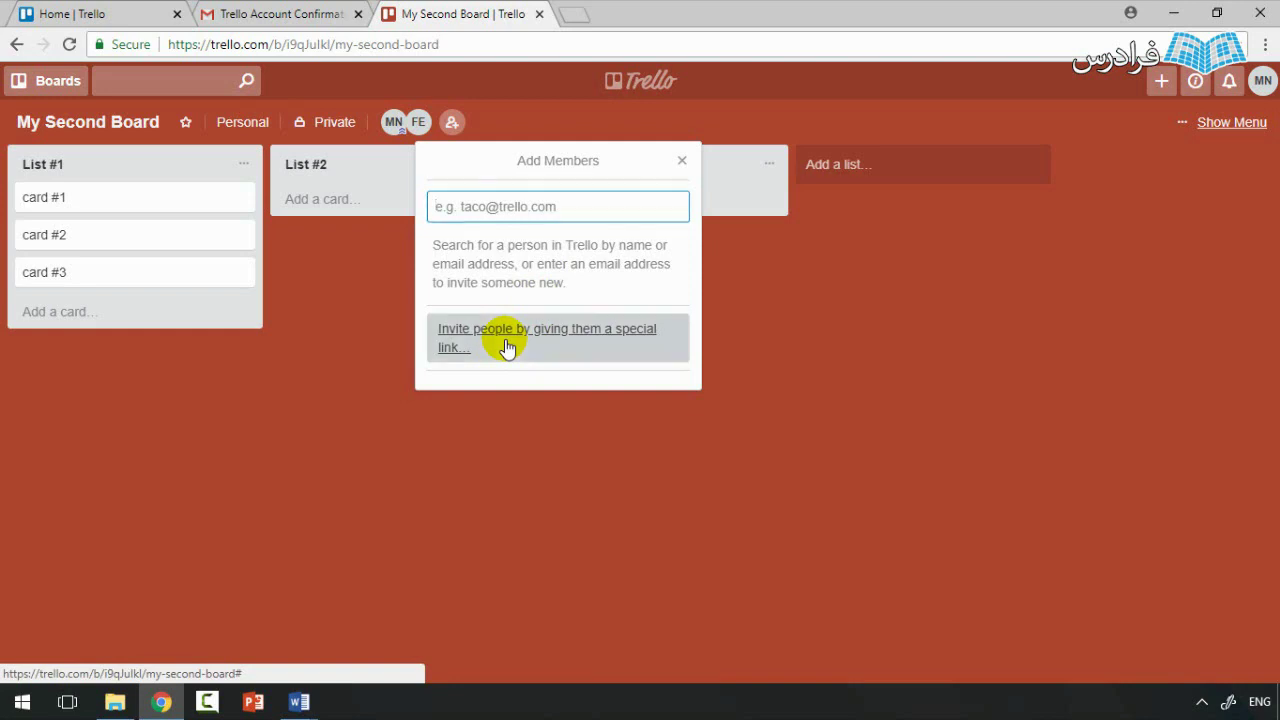
{"action": "left_click_drag", "start_coordinate": [540, 356], "coordinate": [319, 352]}
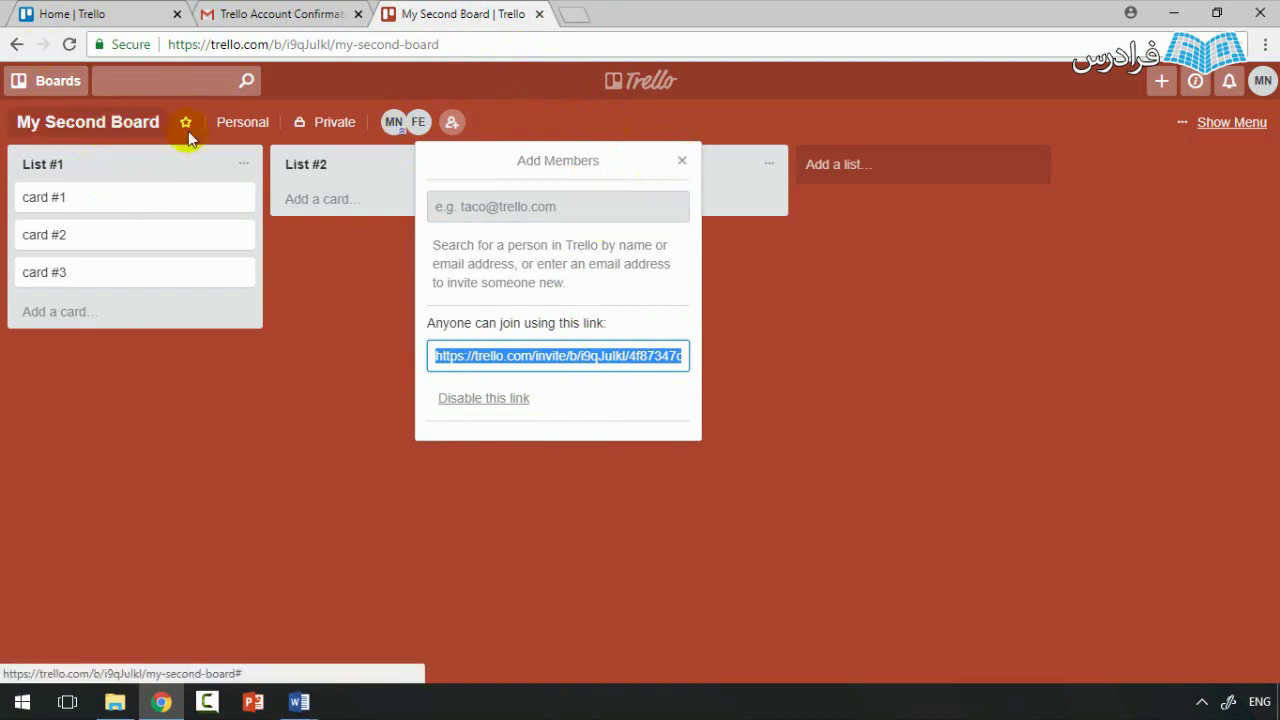
{"action": "left_click", "coordinate": [682, 160]}
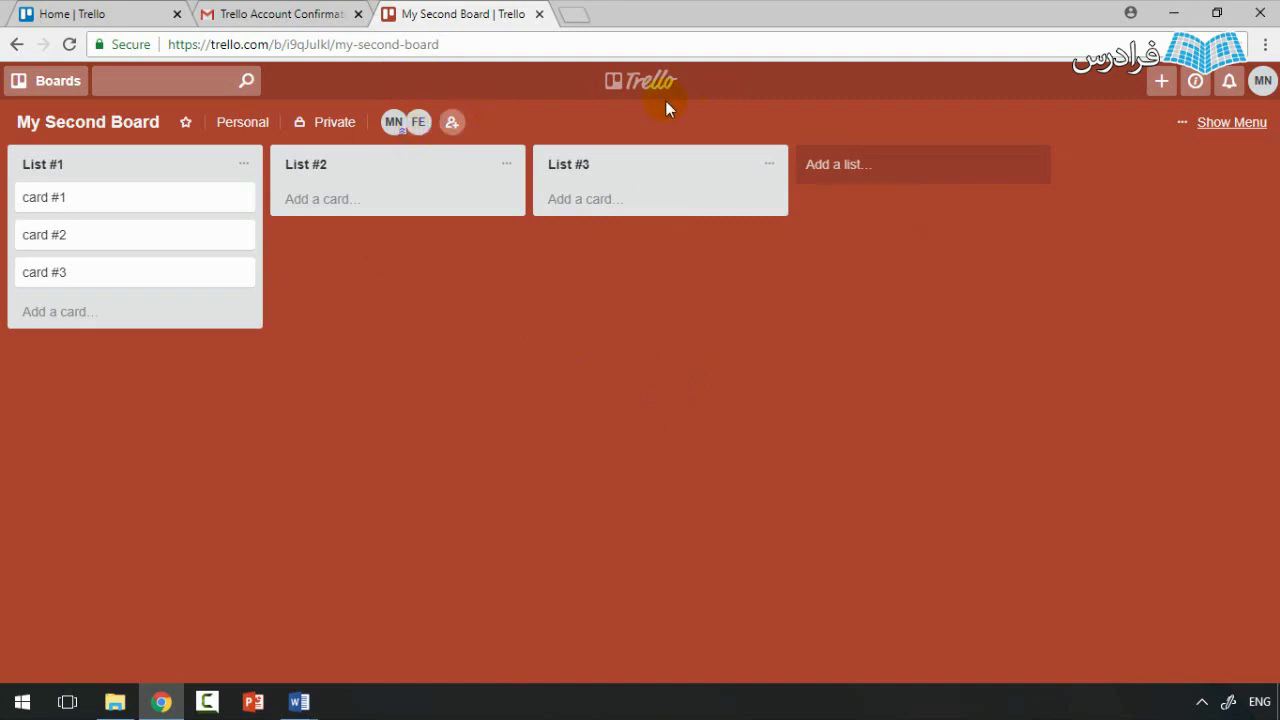
Step: Switch to my first board and add the same second person as a member
{"action": "left_click", "coordinate": [40, 88]}
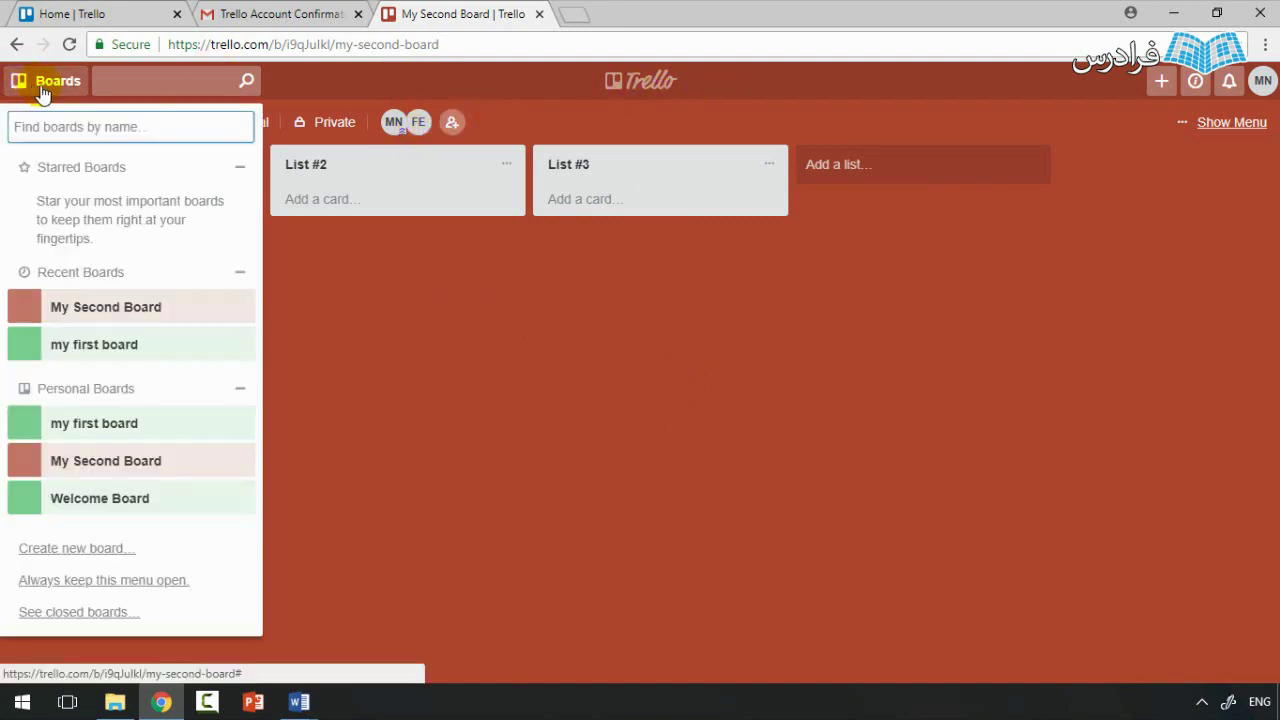
{"action": "left_click", "coordinate": [150, 433]}
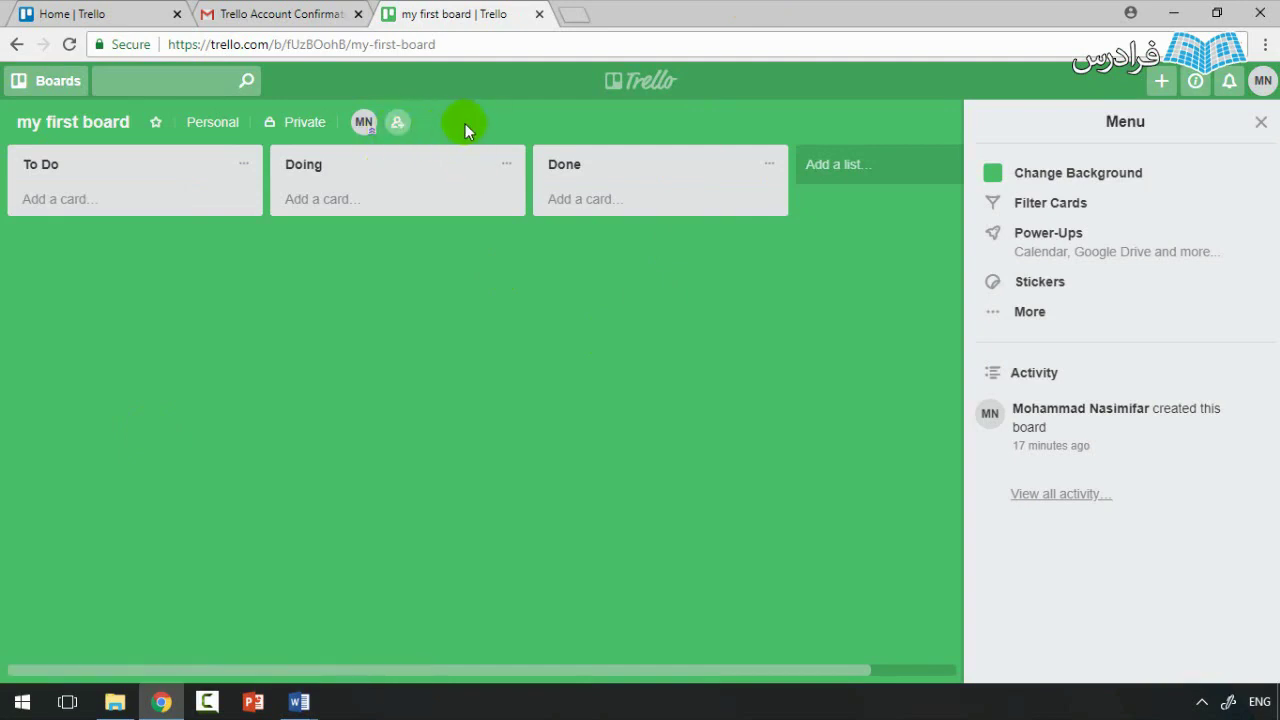
{"action": "left_click", "coordinate": [397, 122]}
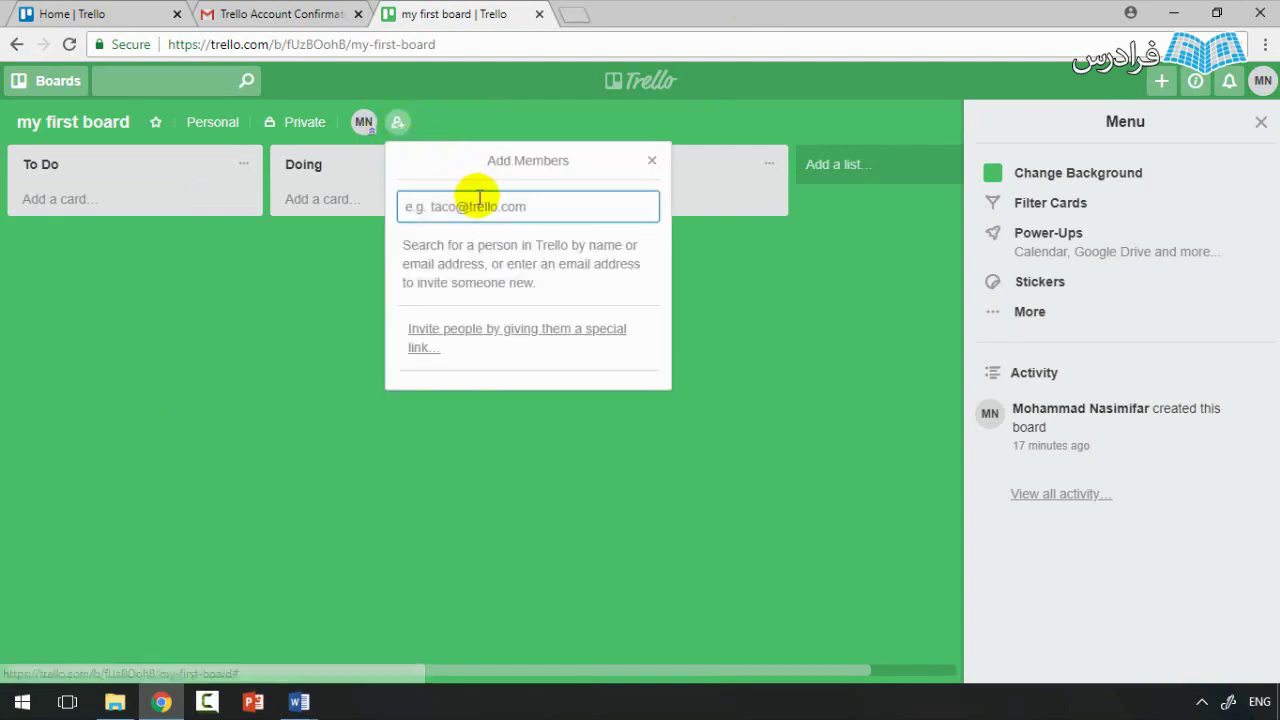
{"action": "type", "text": "faradars"}
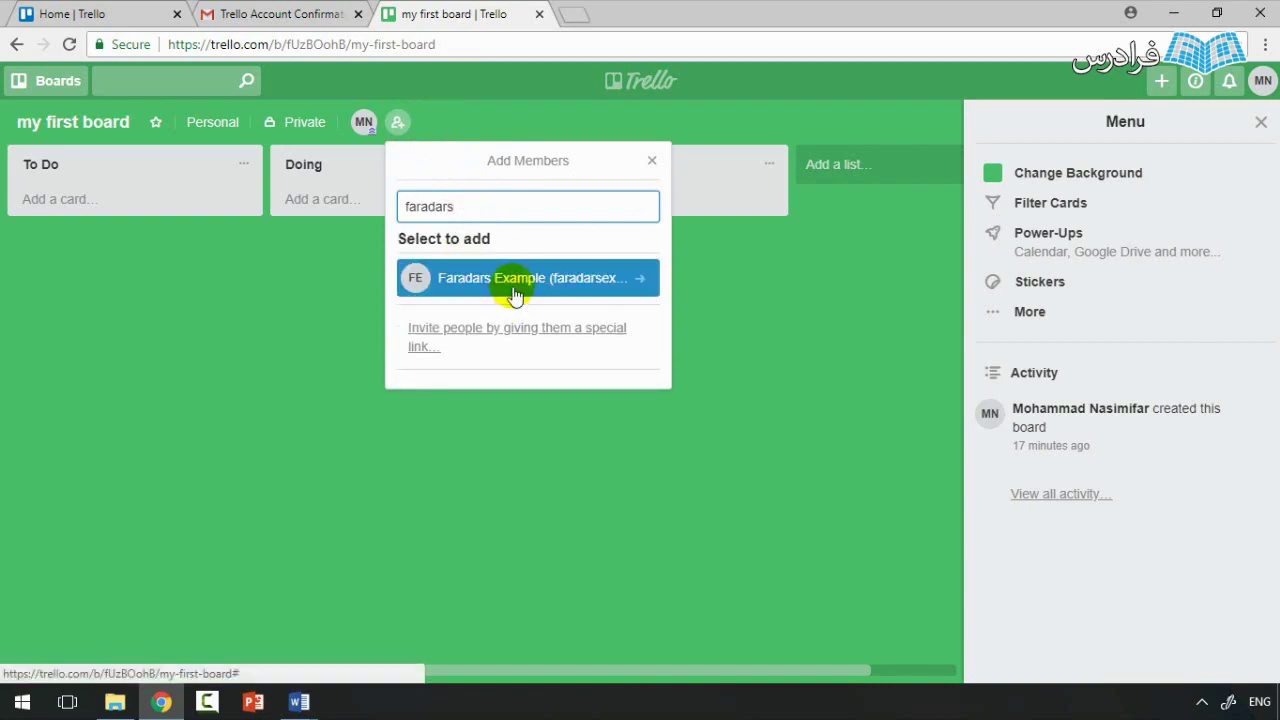
{"action": "left_click", "coordinate": [512, 292]}
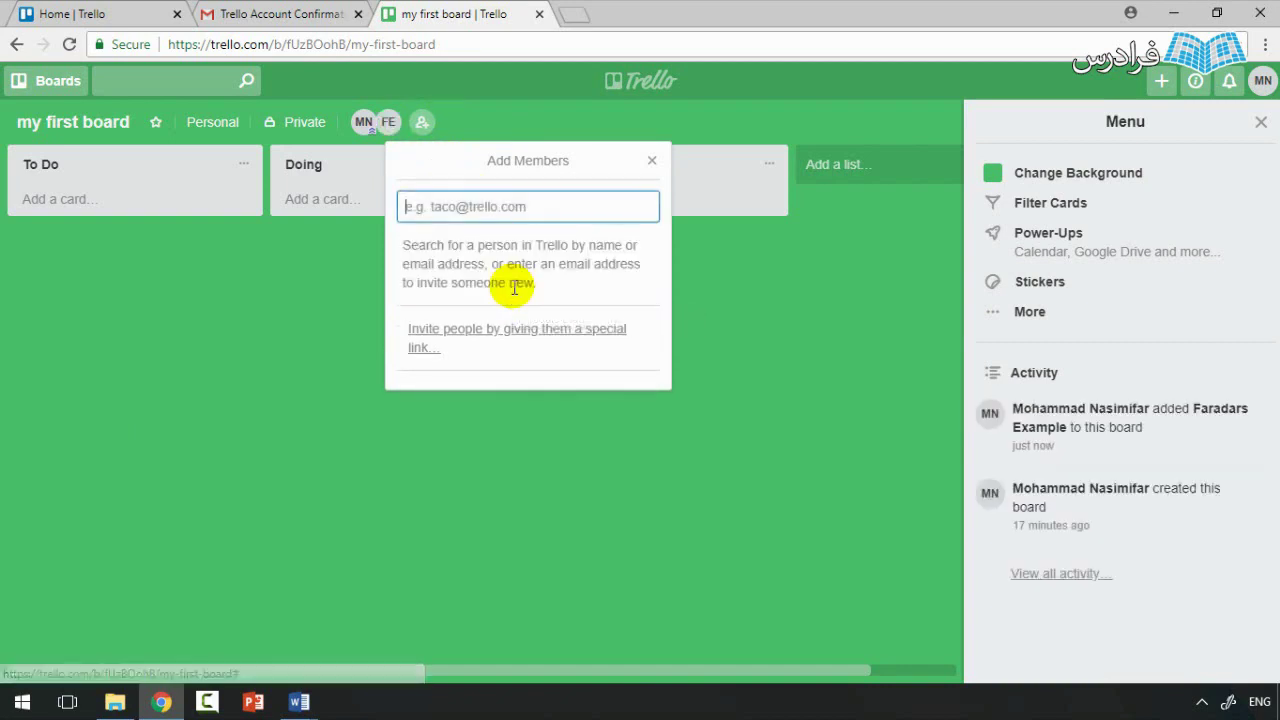
{"action": "left_click", "coordinate": [652, 161]}
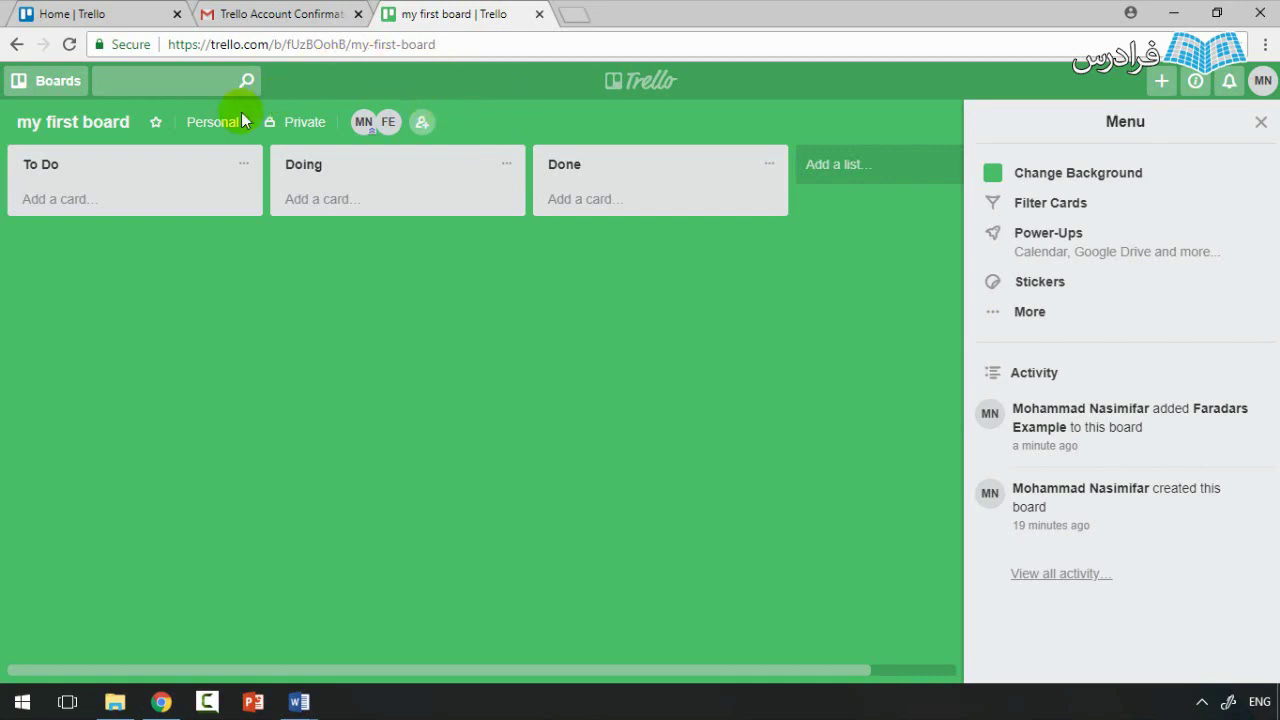
Step: Create the team 'My First Team' for my first board without adding the board's members
{"action": "left_click", "coordinate": [210, 130]}
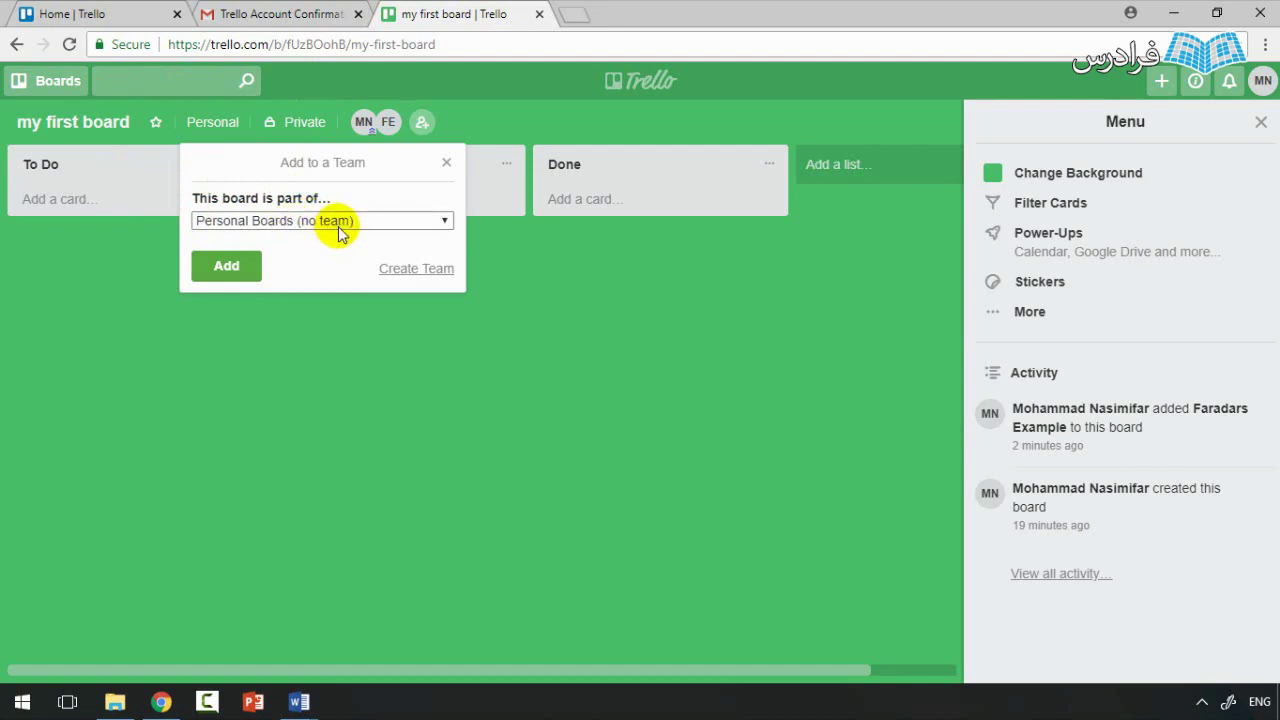
{"action": "left_click", "coordinate": [338, 230]}
{"action": "left_click", "coordinate": [338, 232]}
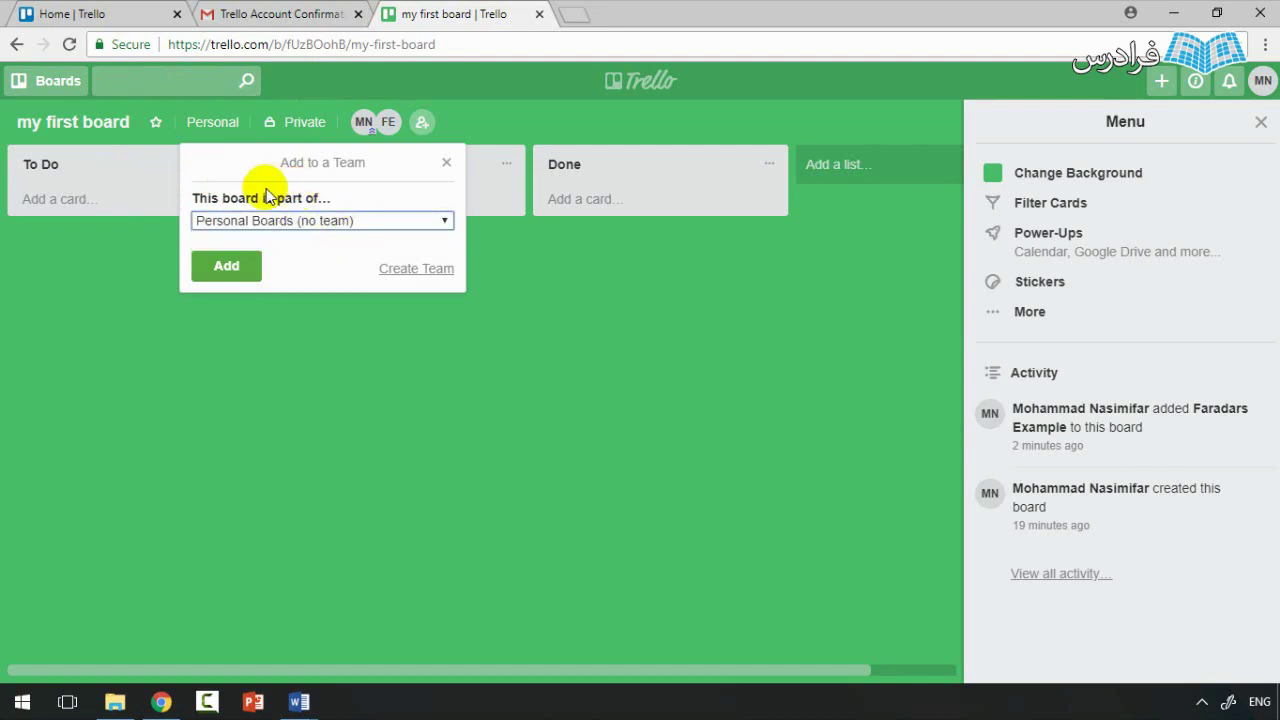
{"action": "left_click", "coordinate": [420, 270]}
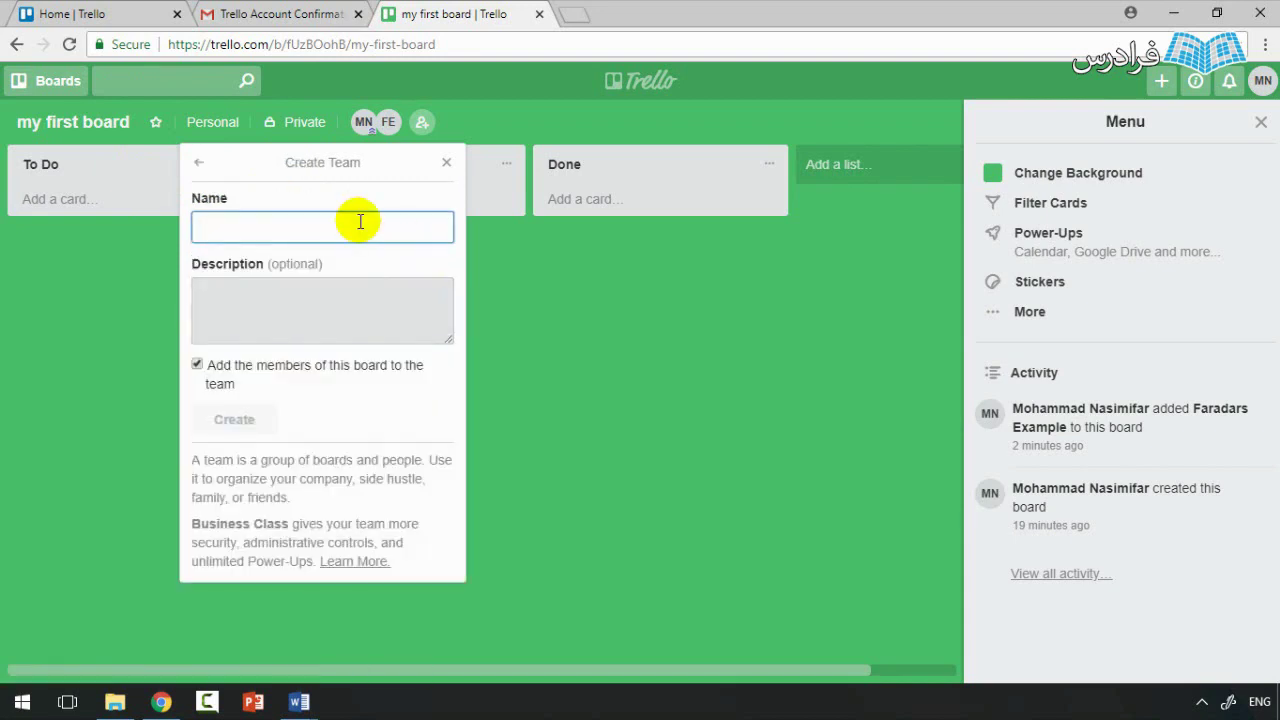
{"action": "type", "text": "M"}
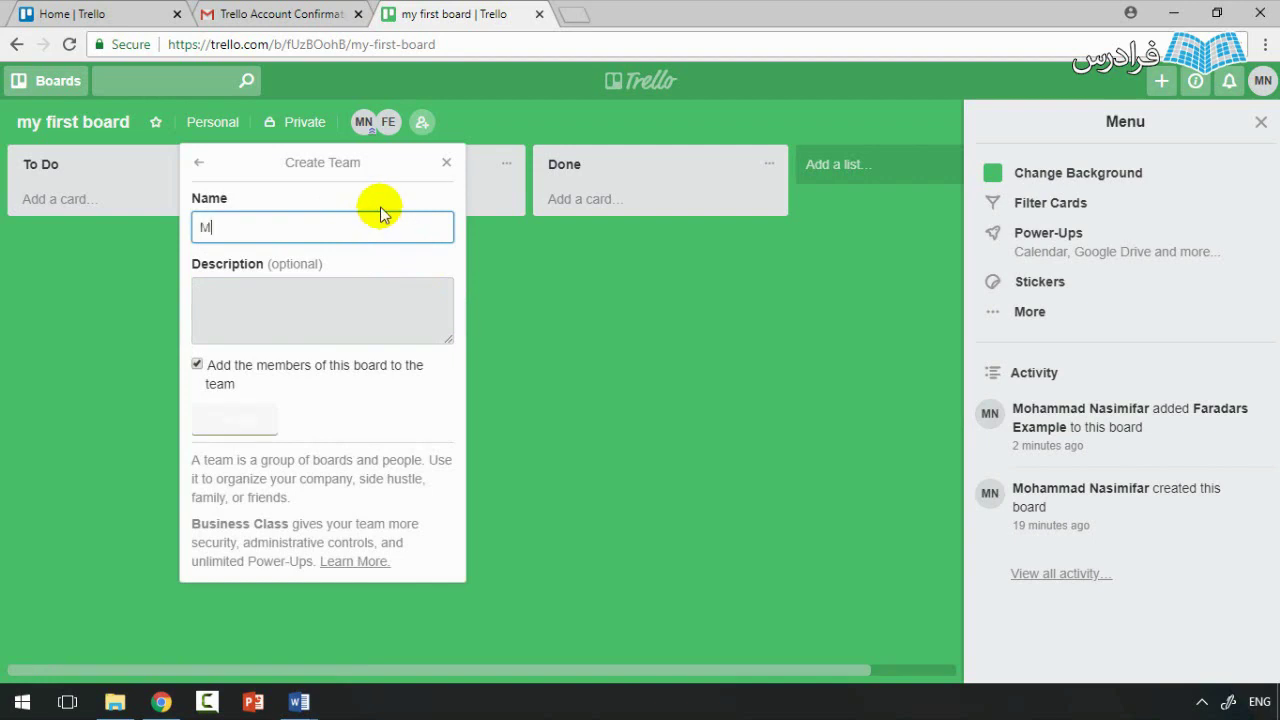
{"action": "type", "text": "y first Te"}
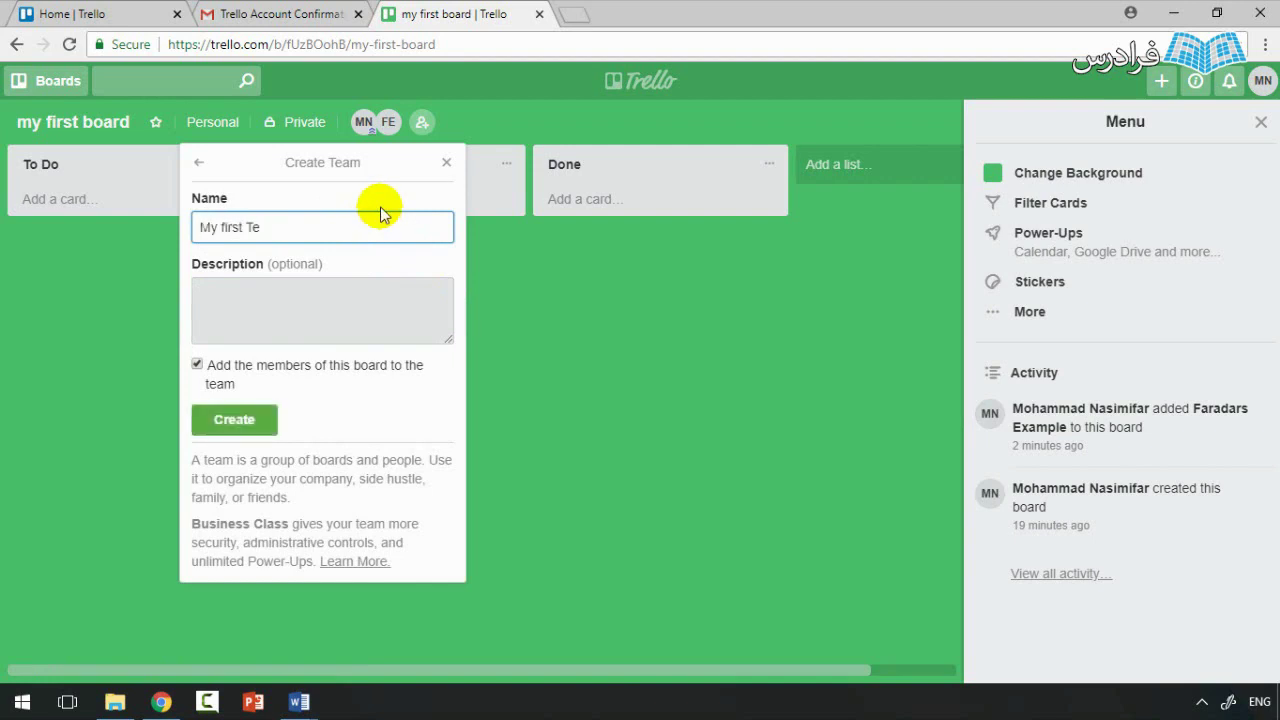
{"action": "left_click", "coordinate": [307, 288]}
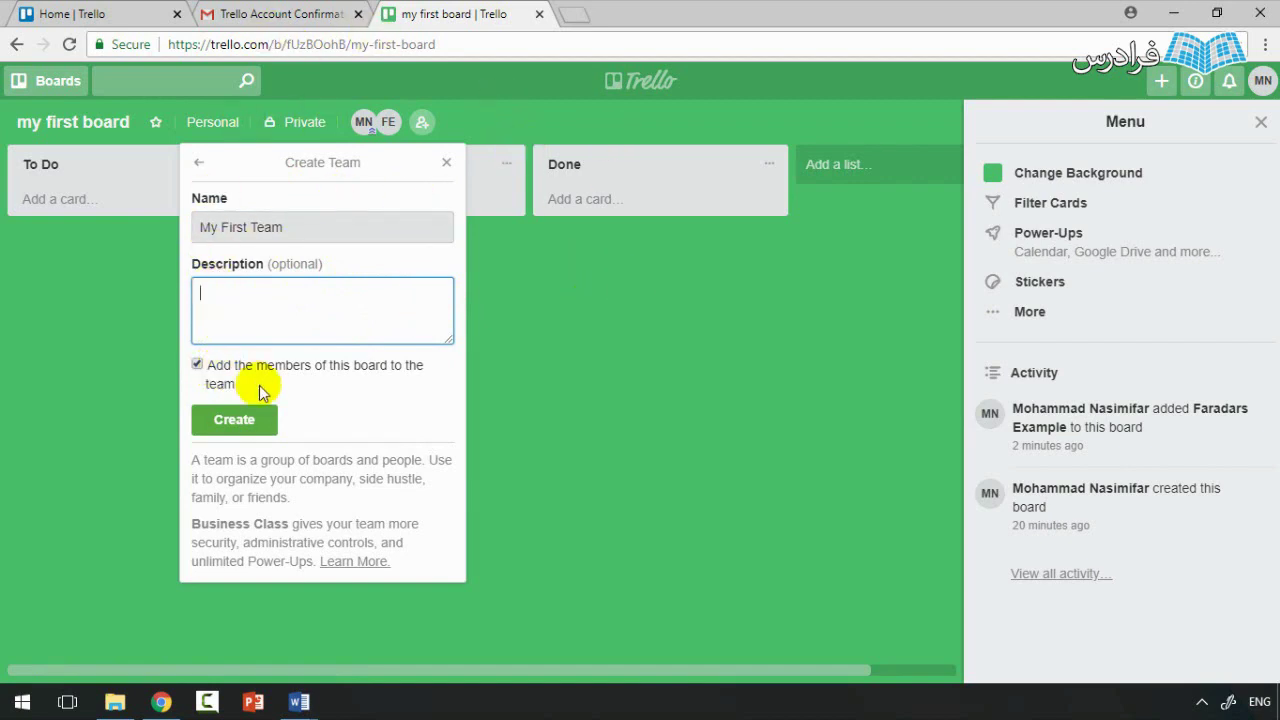
{"action": "left_click", "coordinate": [219, 371]}
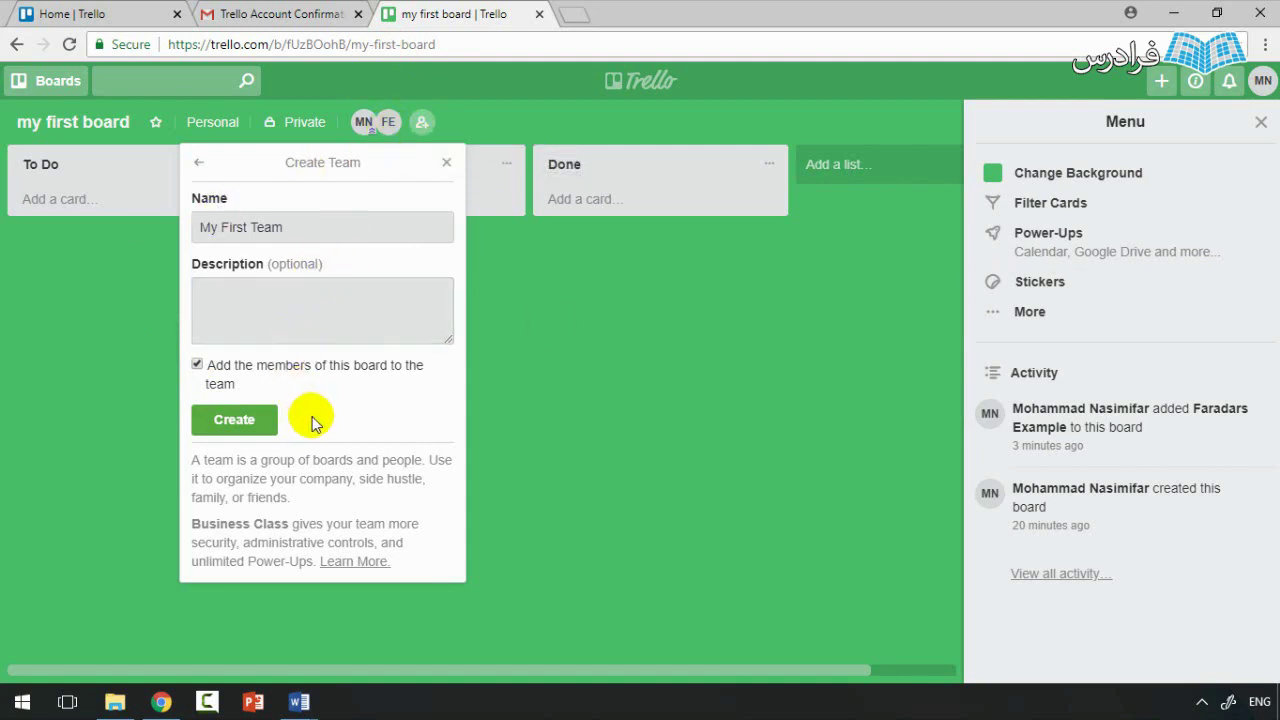
{"action": "left_click", "coordinate": [245, 422]}
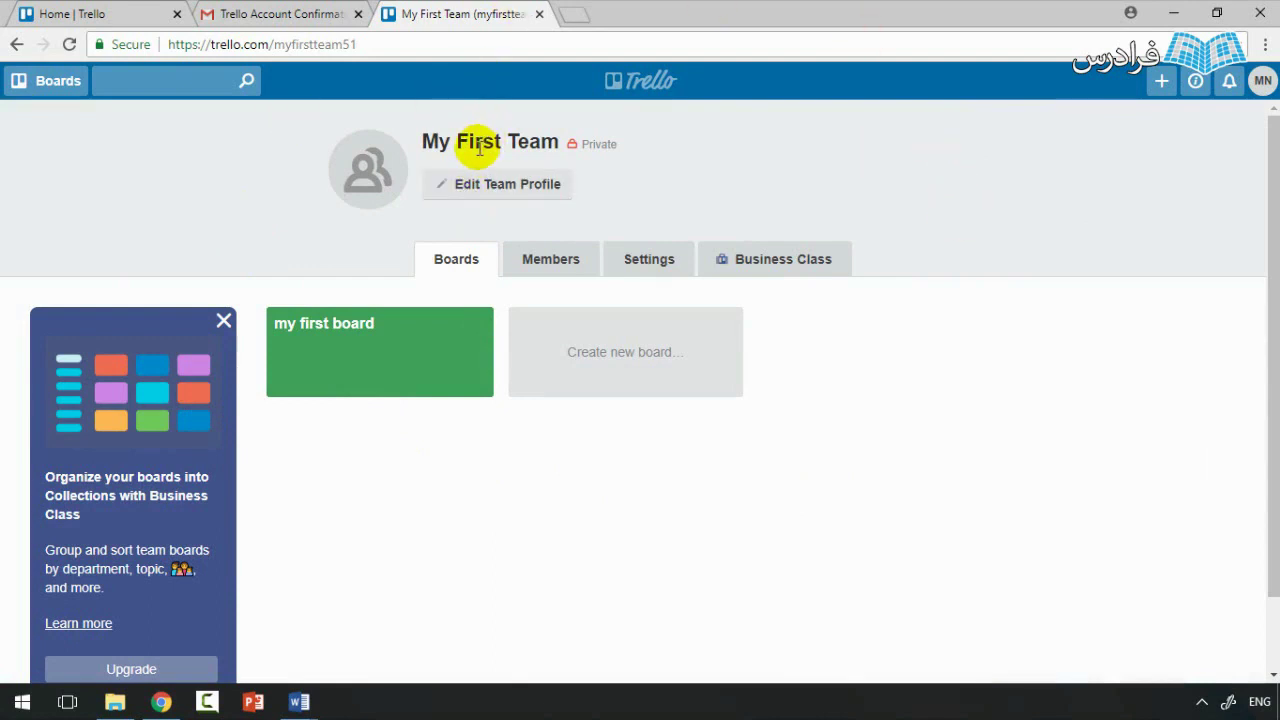
{"action": "left_click", "coordinate": [481, 190]}
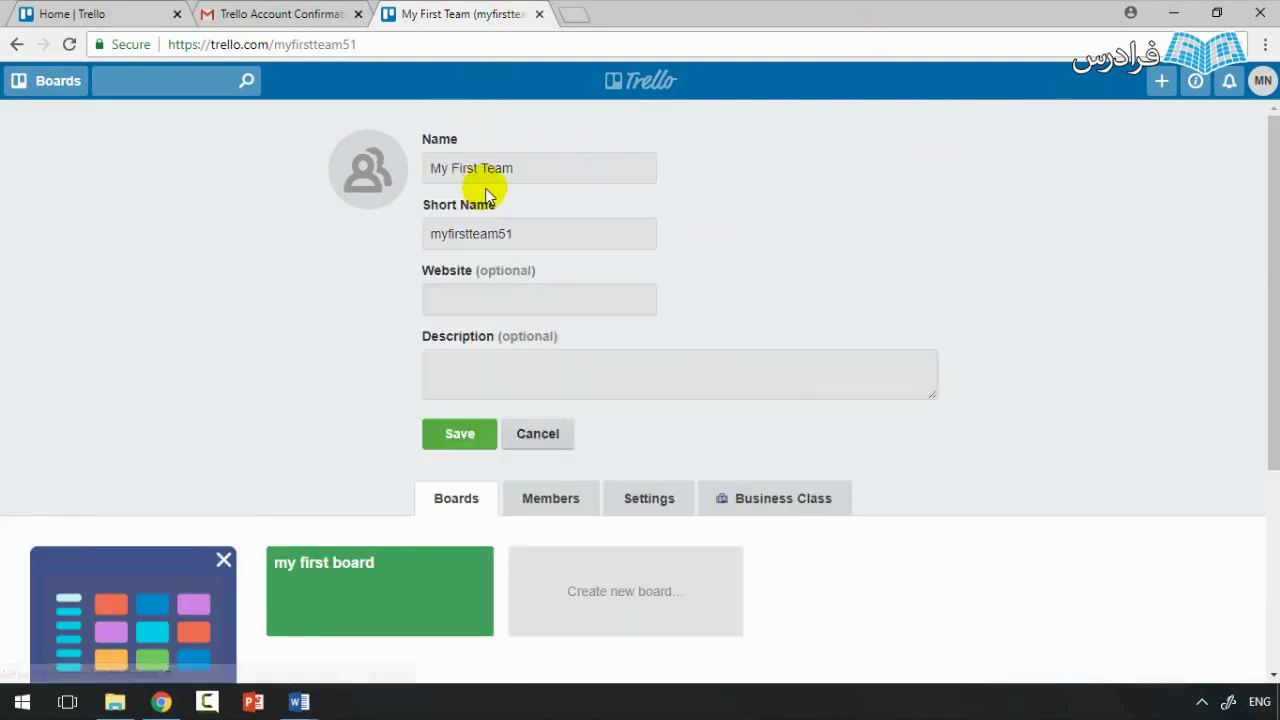
{"action": "left_click", "coordinate": [484, 298]}
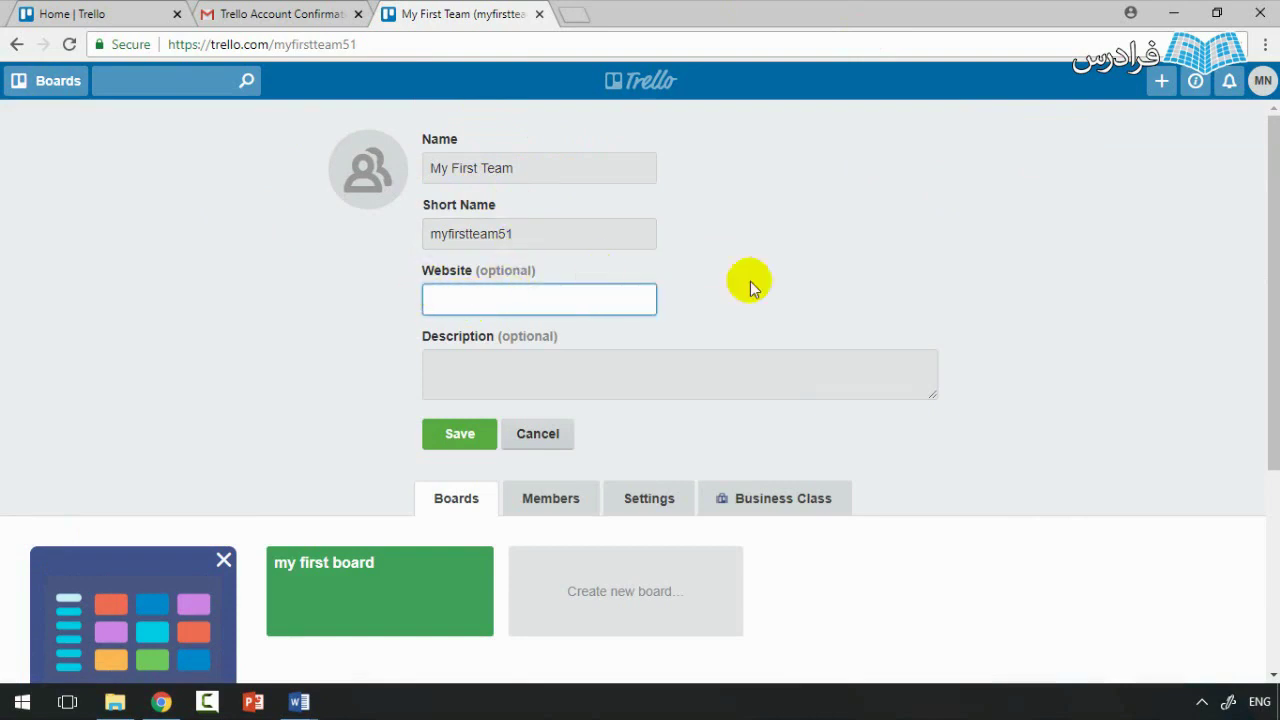
{"action": "left_click", "coordinate": [474, 434]}
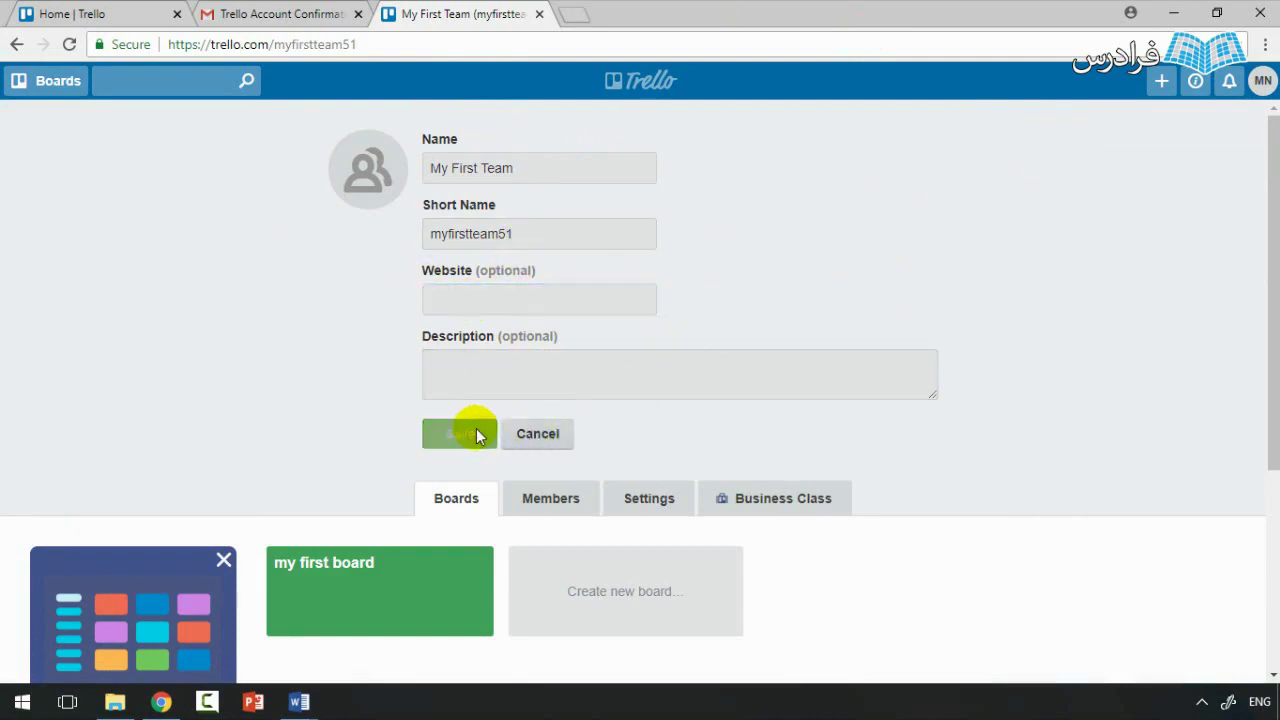
{"action": "left_click", "coordinate": [529, 187]}
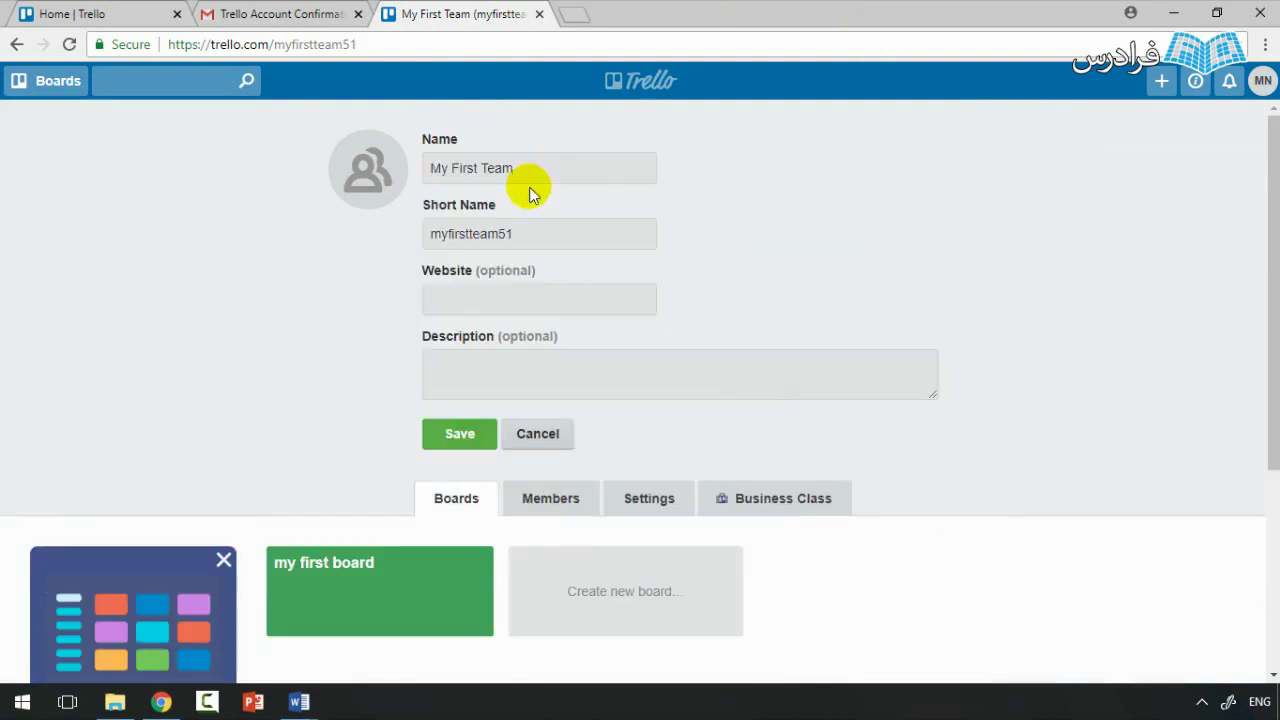
{"action": "left_click", "coordinate": [480, 231]}
{"action": "left_click", "coordinate": [477, 394]}
{"action": "left_click", "coordinate": [536, 434]}
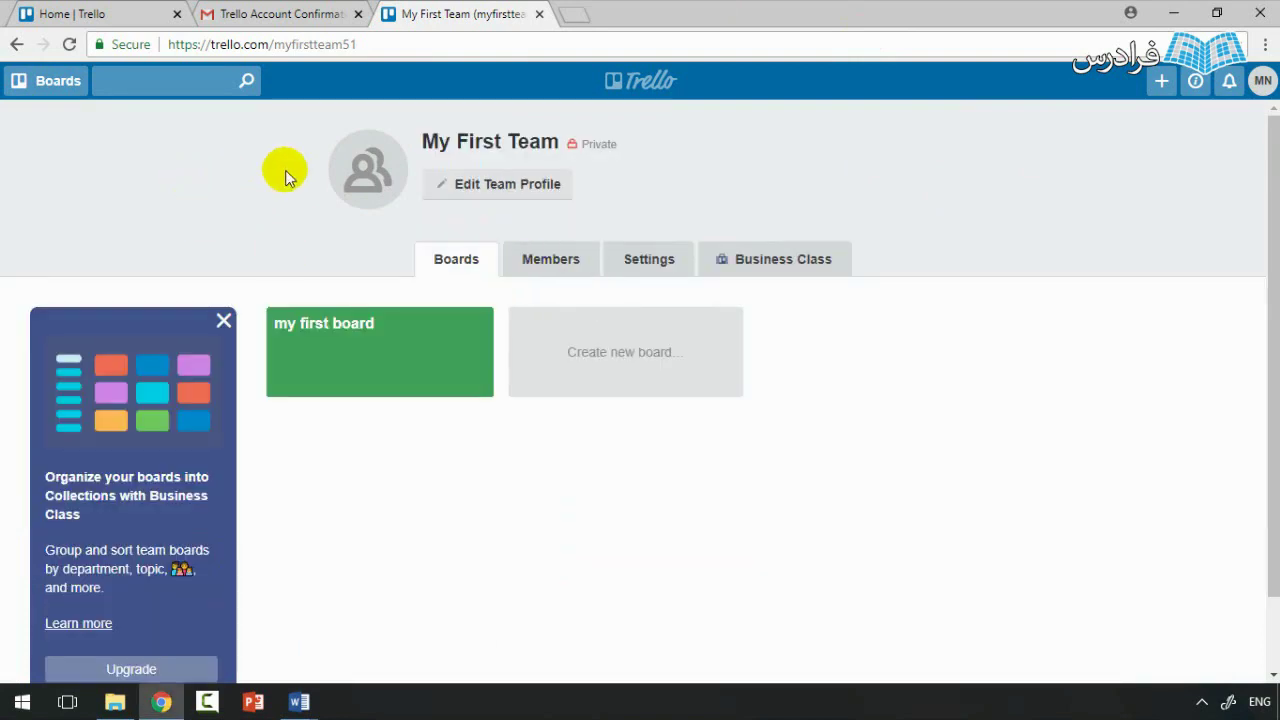
{"action": "mouse_move", "coordinate": [355, 178]}
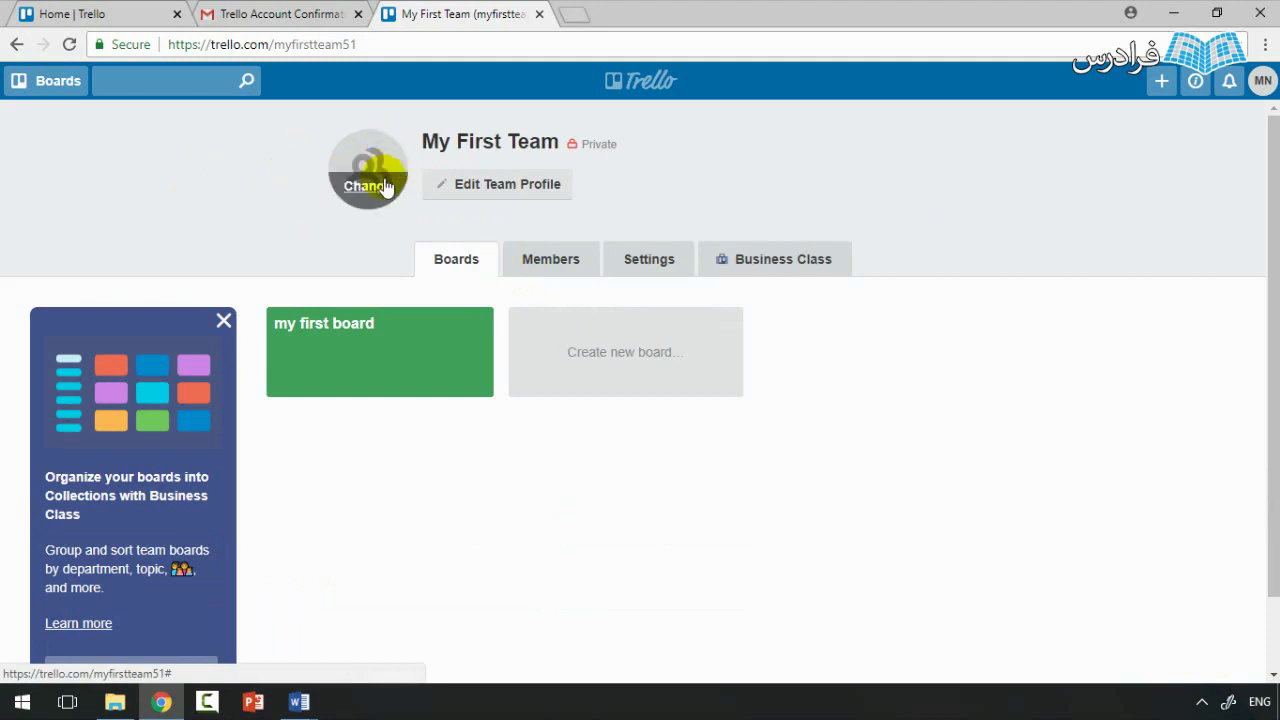
Step: Upload the arm_beheshti image from the computer as My First Team's logo
{"action": "left_click", "coordinate": [372, 190]}
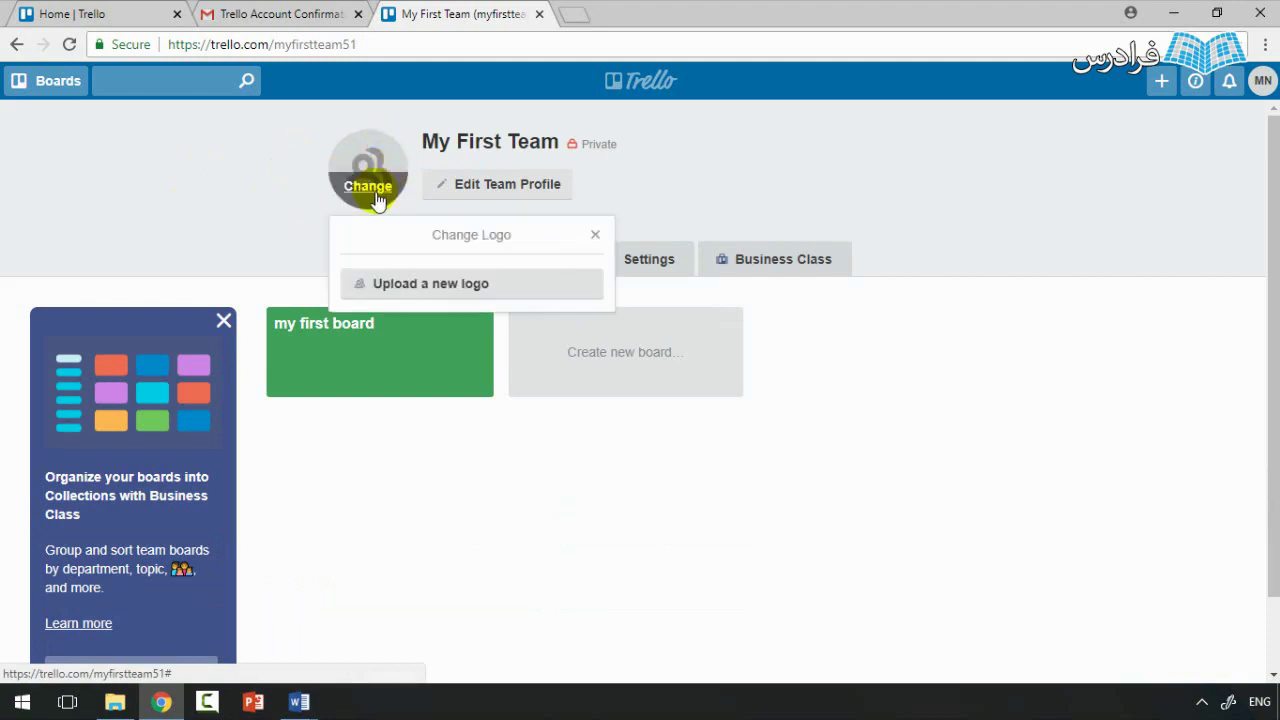
{"action": "left_click", "coordinate": [399, 285]}
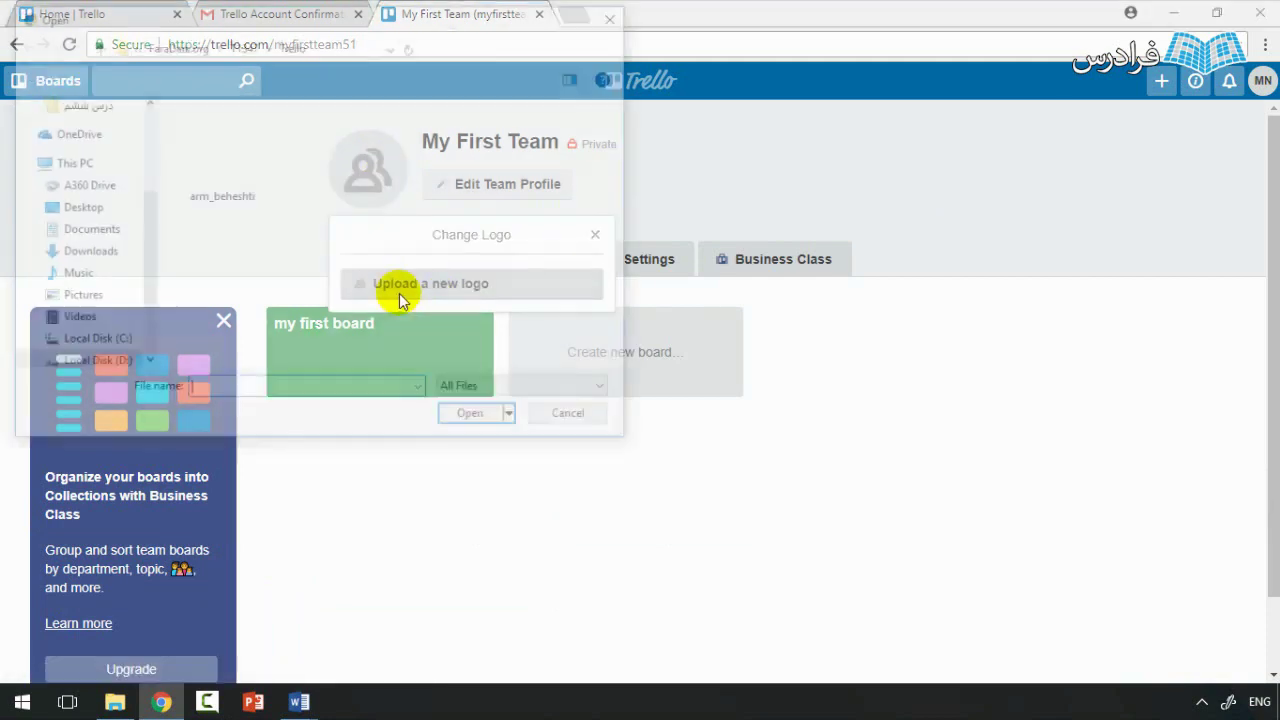
{"action": "left_click", "coordinate": [255, 172]}
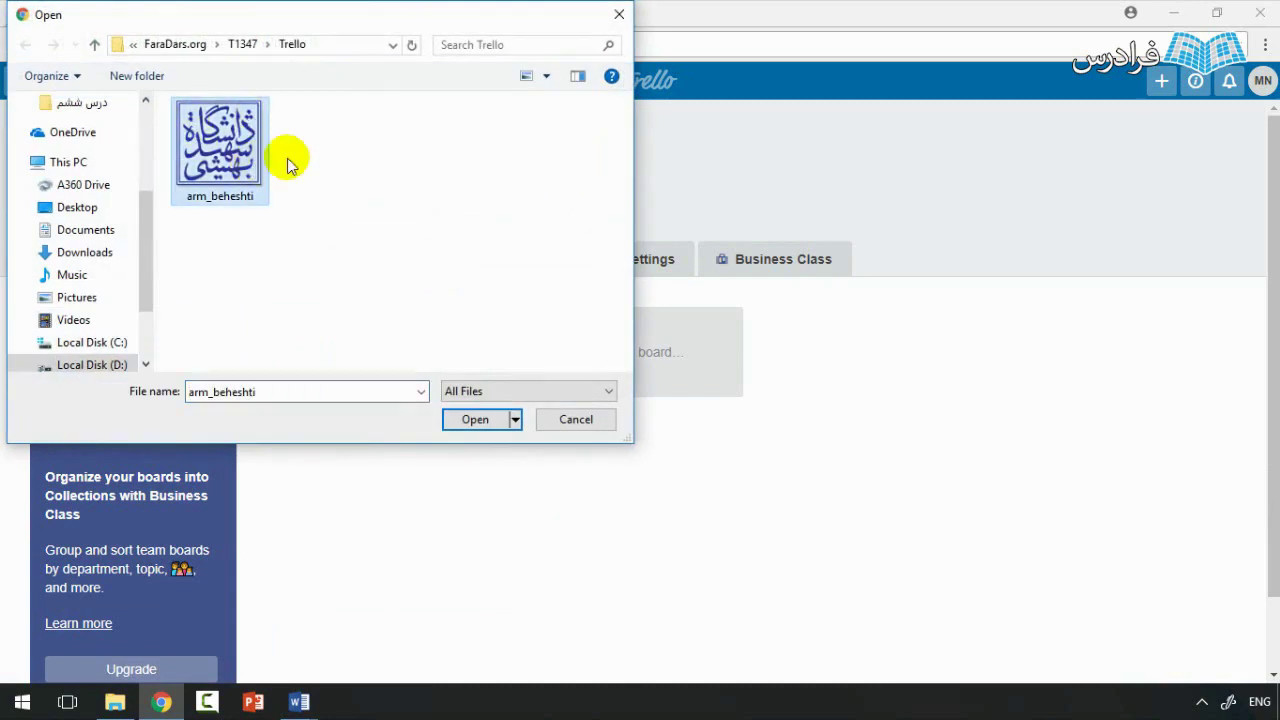
{"action": "left_click", "coordinate": [466, 419]}
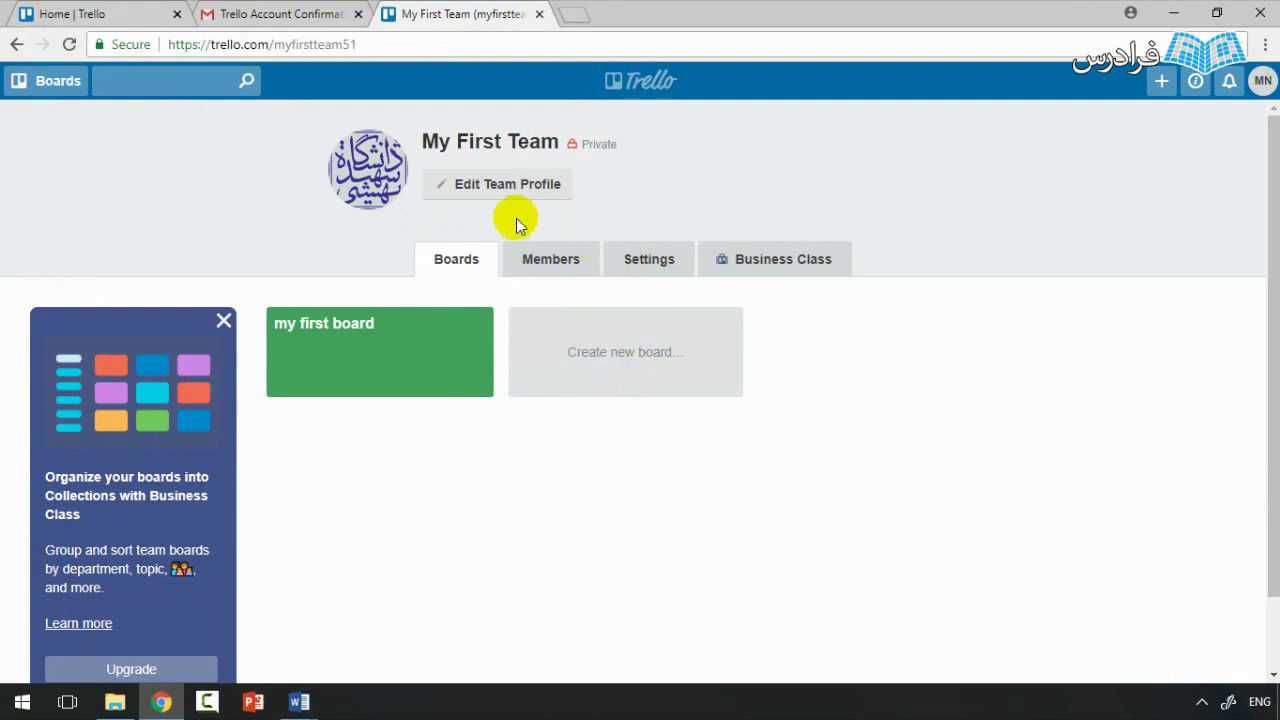
{"action": "mouse_move", "coordinate": [370, 160]}
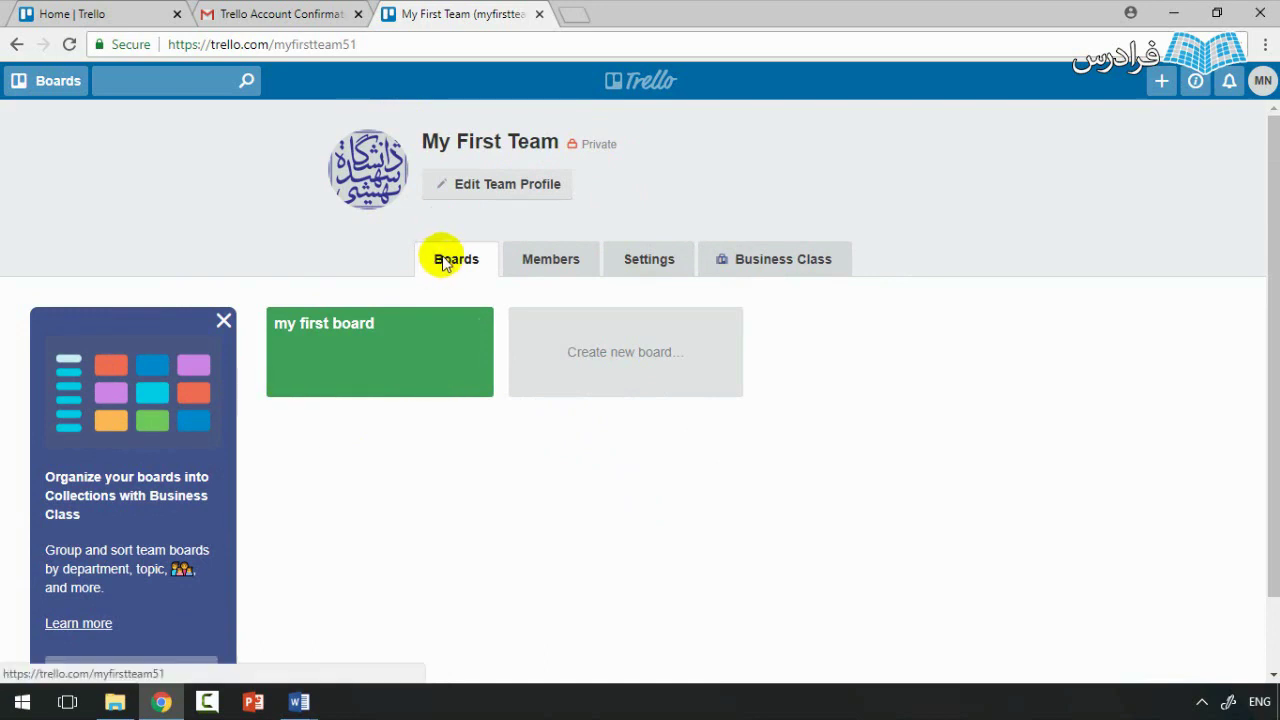
Step: Review the team members' roles, leaving the owner Admin and the second member Normal
{"action": "left_click", "coordinate": [512, 261]}
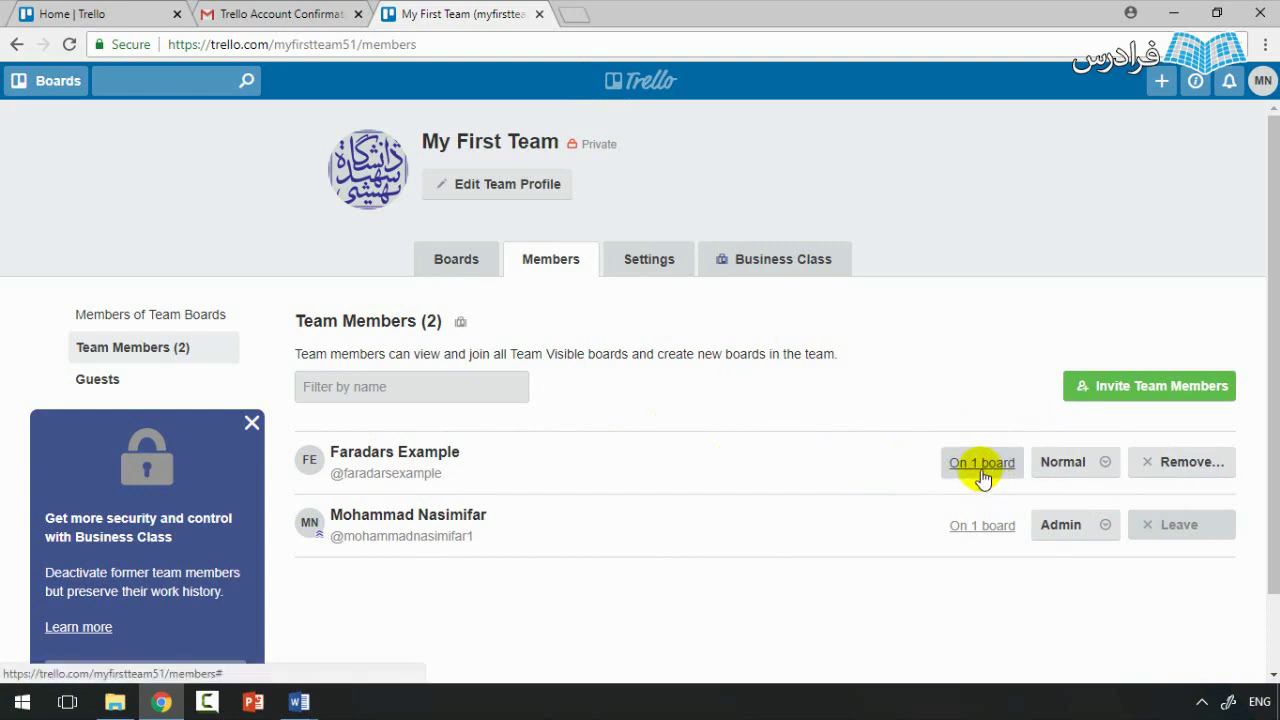
{"action": "left_click", "coordinate": [1106, 472]}
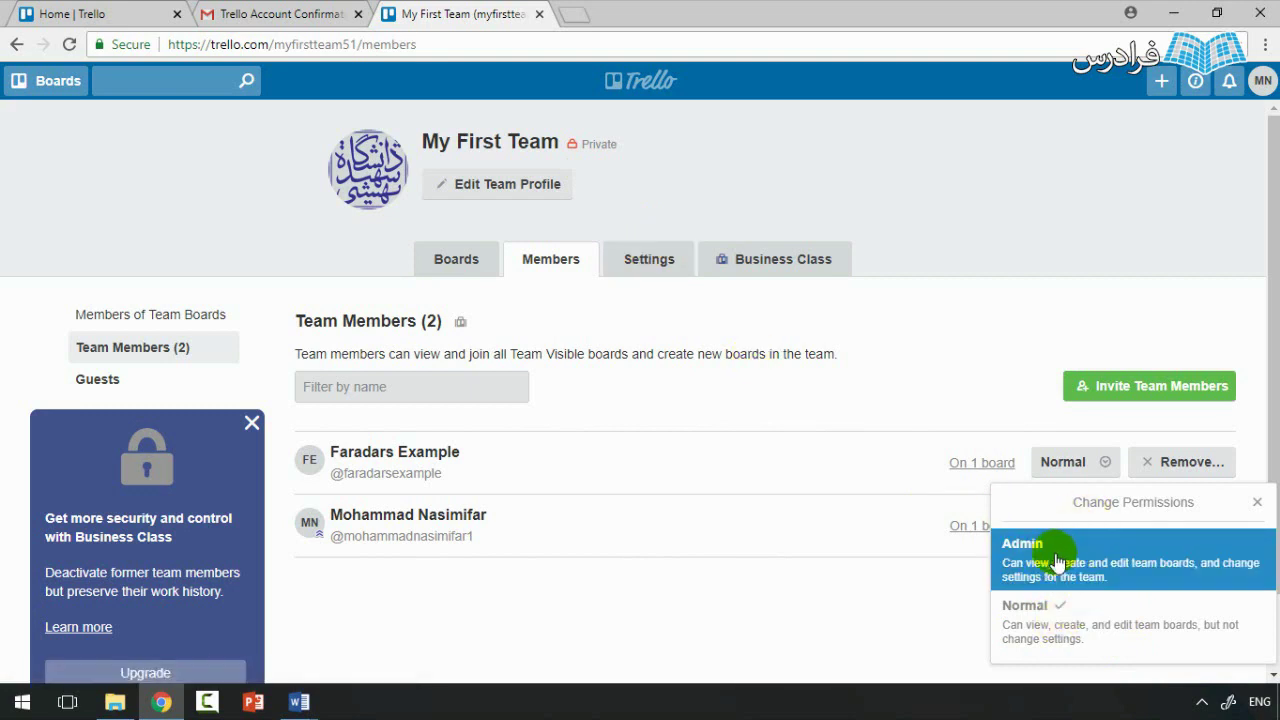
{"action": "left_click", "coordinate": [830, 610]}
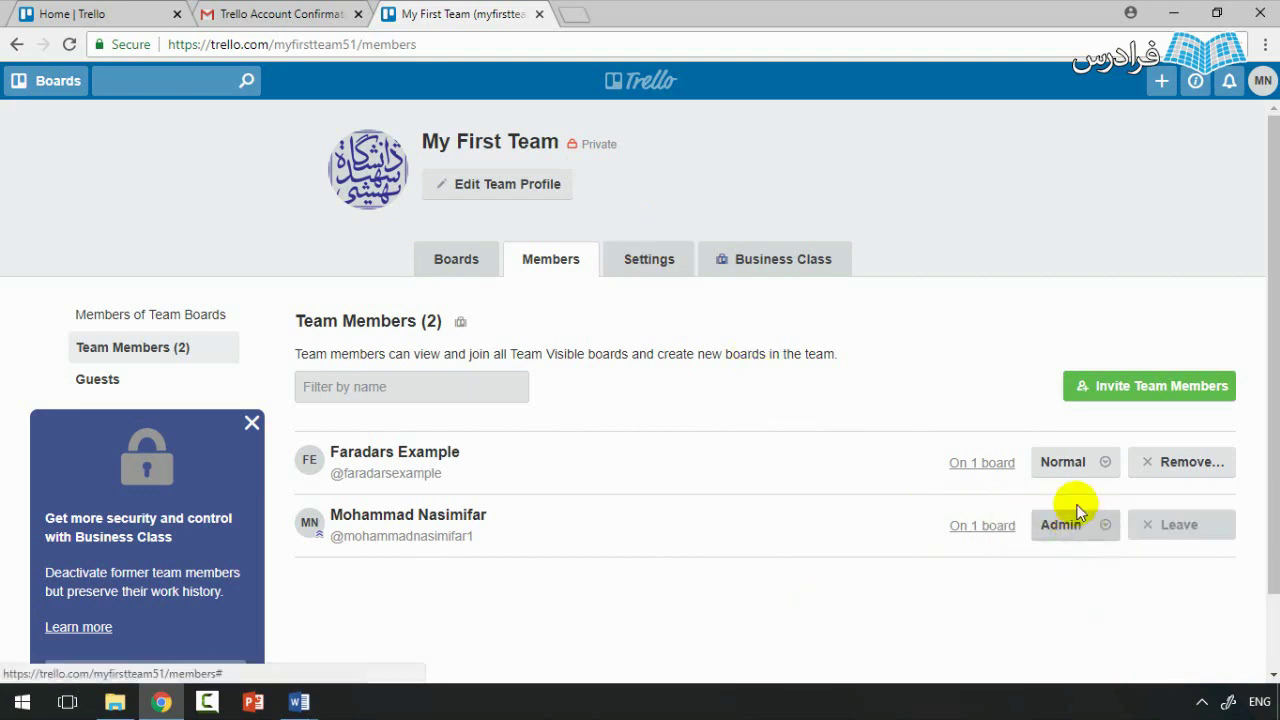
{"action": "left_click", "coordinate": [1075, 461]}
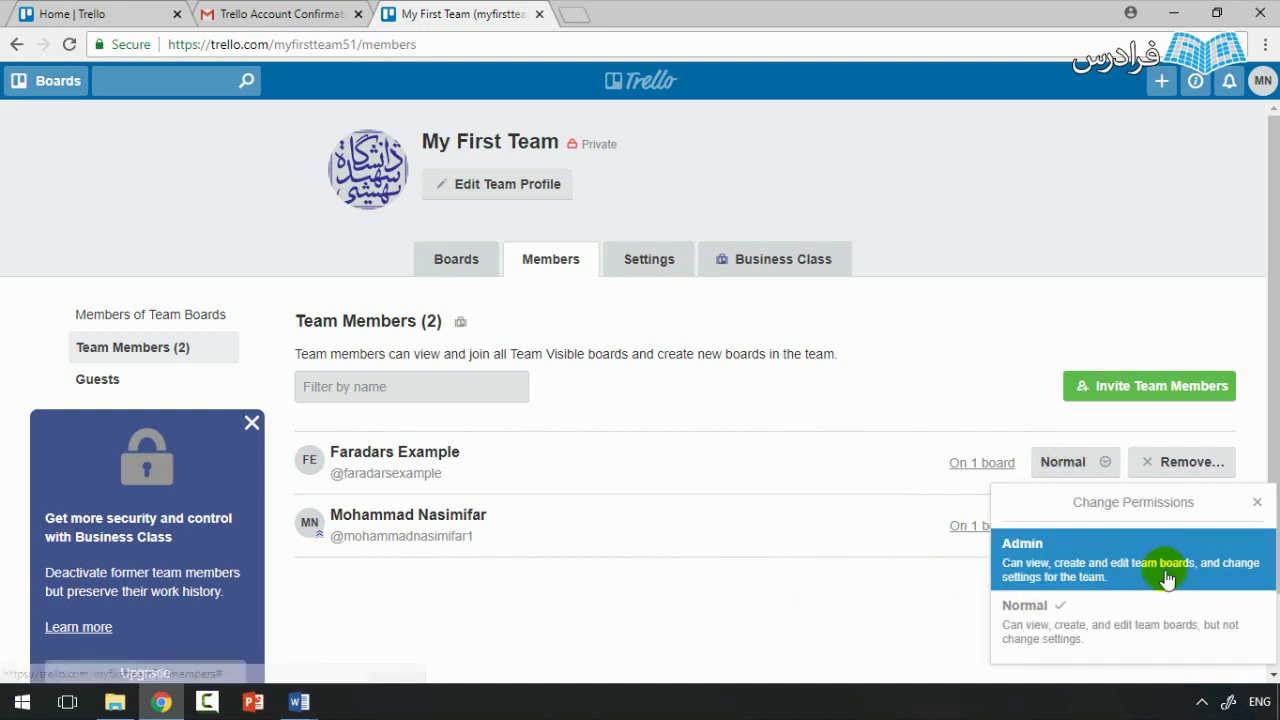
{"action": "left_click", "coordinate": [777, 644]}
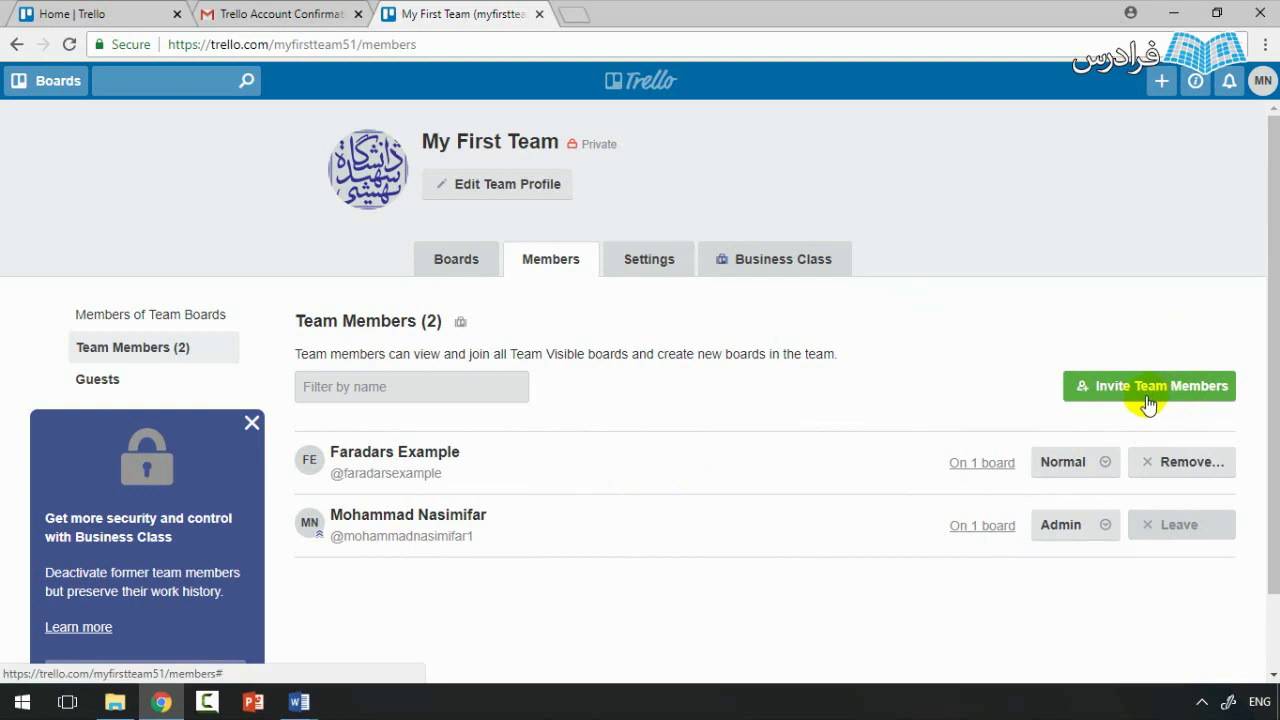
Step: Open My First Team's Settings page and scroll through its options
{"action": "left_click", "coordinate": [640, 262]}
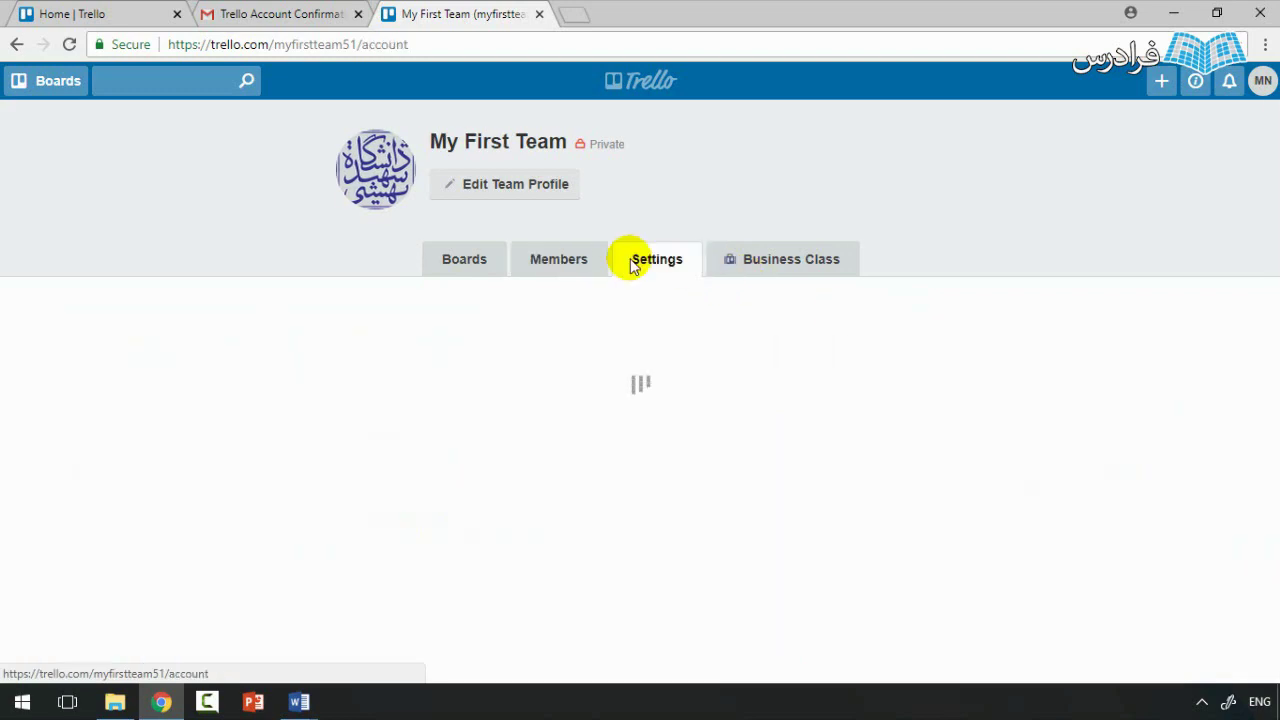
{"action": "scroll", "coordinate": [654, 340], "scroll_direction": "down", "scroll_amount": 5}
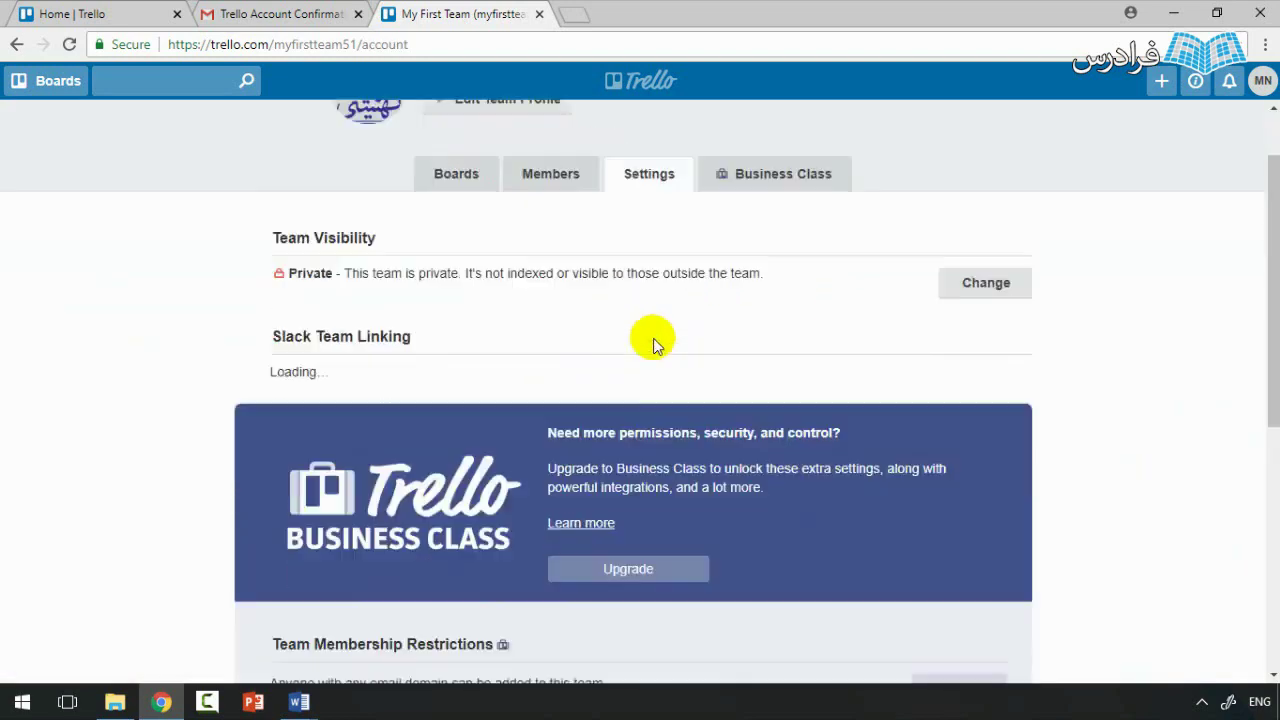
{"action": "scroll", "coordinate": [1225, 272], "scroll_direction": "up", "scroll_amount": 1}
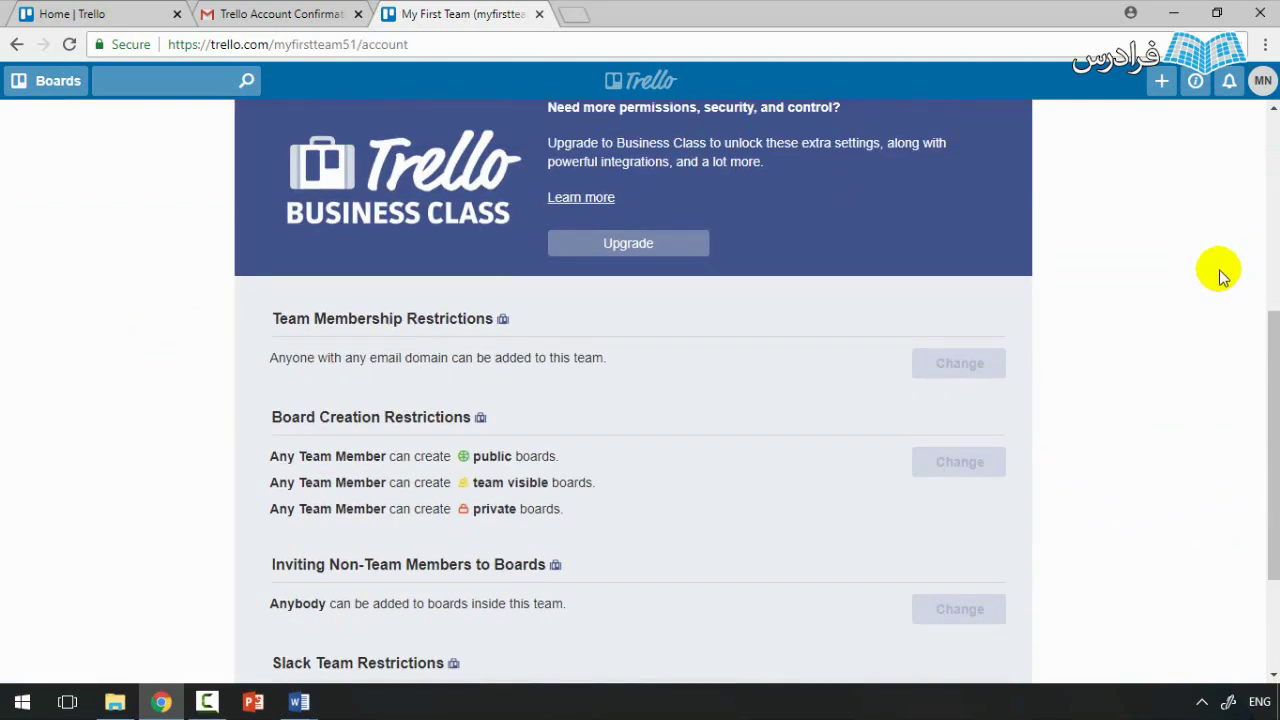
{"action": "scroll", "coordinate": [757, 360], "scroll_direction": "down", "scroll_amount": 2}
{"action": "scroll", "coordinate": [690, 500], "scroll_direction": "up", "scroll_amount": 4}
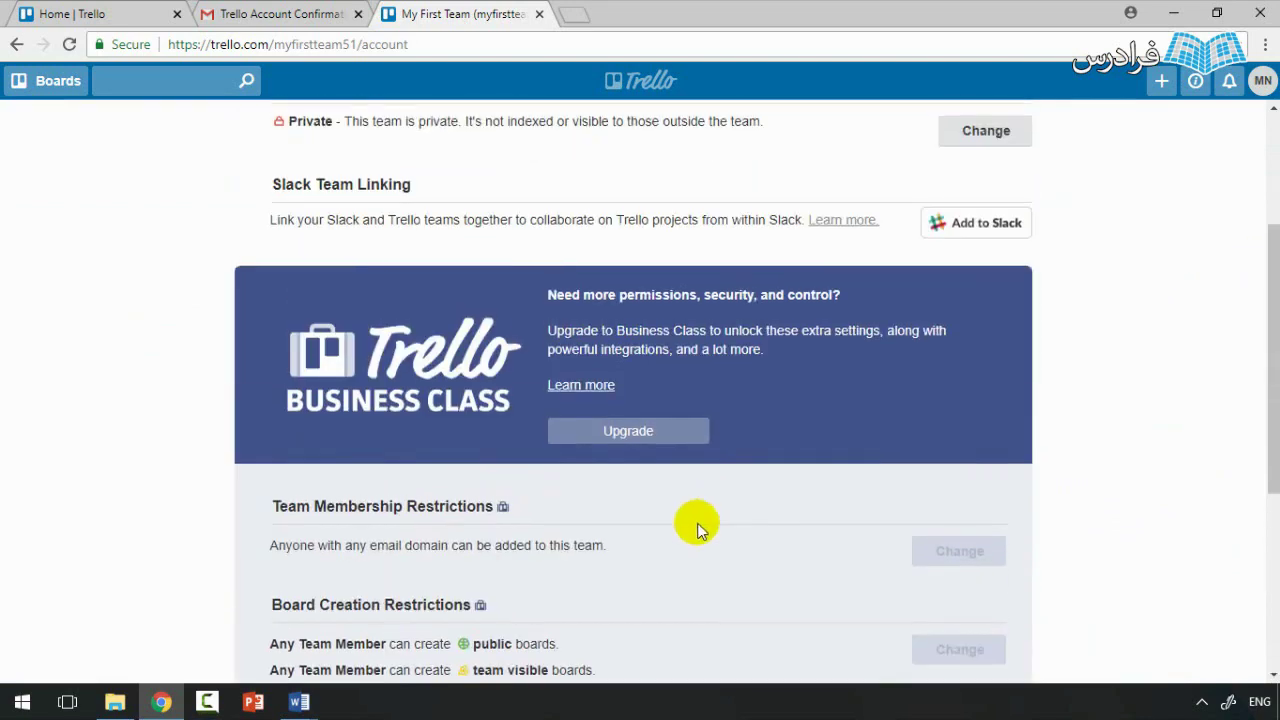
{"action": "scroll", "coordinate": [712, 362], "scroll_direction": "up", "scroll_amount": 2}
{"action": "scroll", "coordinate": [923, 586], "scroll_direction": "down", "scroll_amount": 3}
{"action": "scroll", "coordinate": [940, 614], "scroll_direction": "up", "scroll_amount": 2}
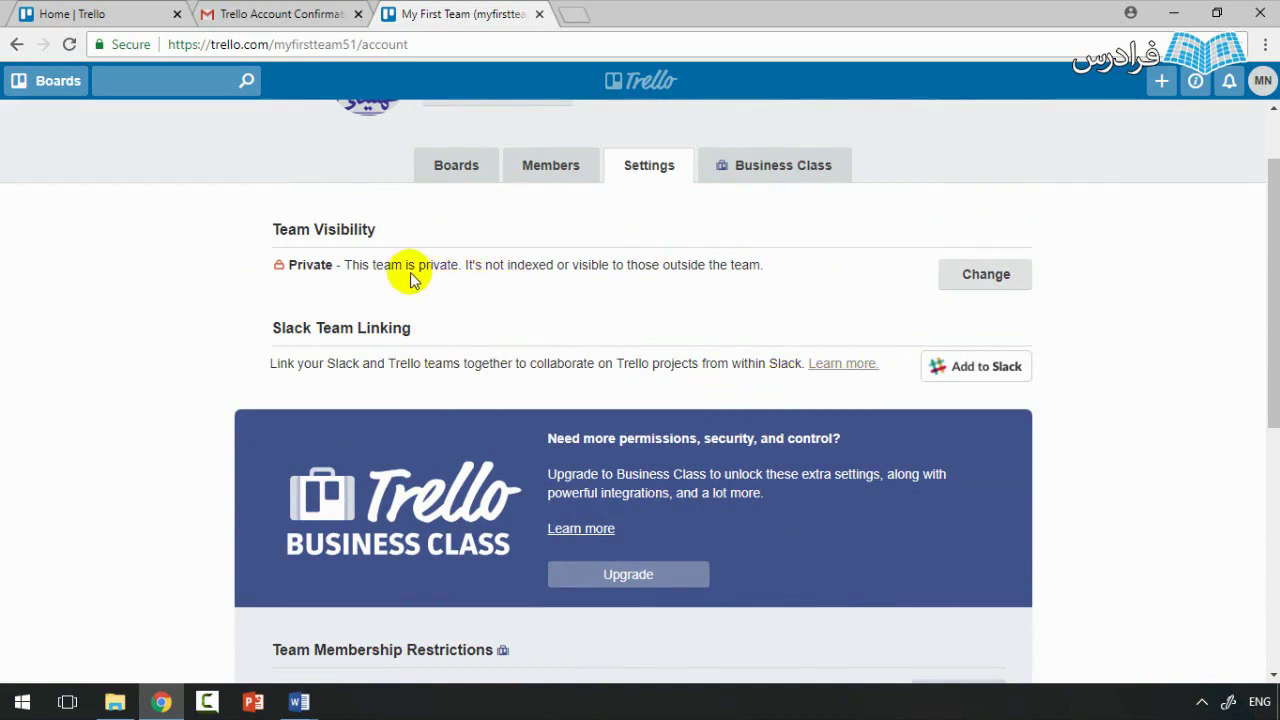
Step: Check Team Visibility, keep it Private, and return to the team's boards
{"action": "left_click", "coordinate": [1006, 277]}
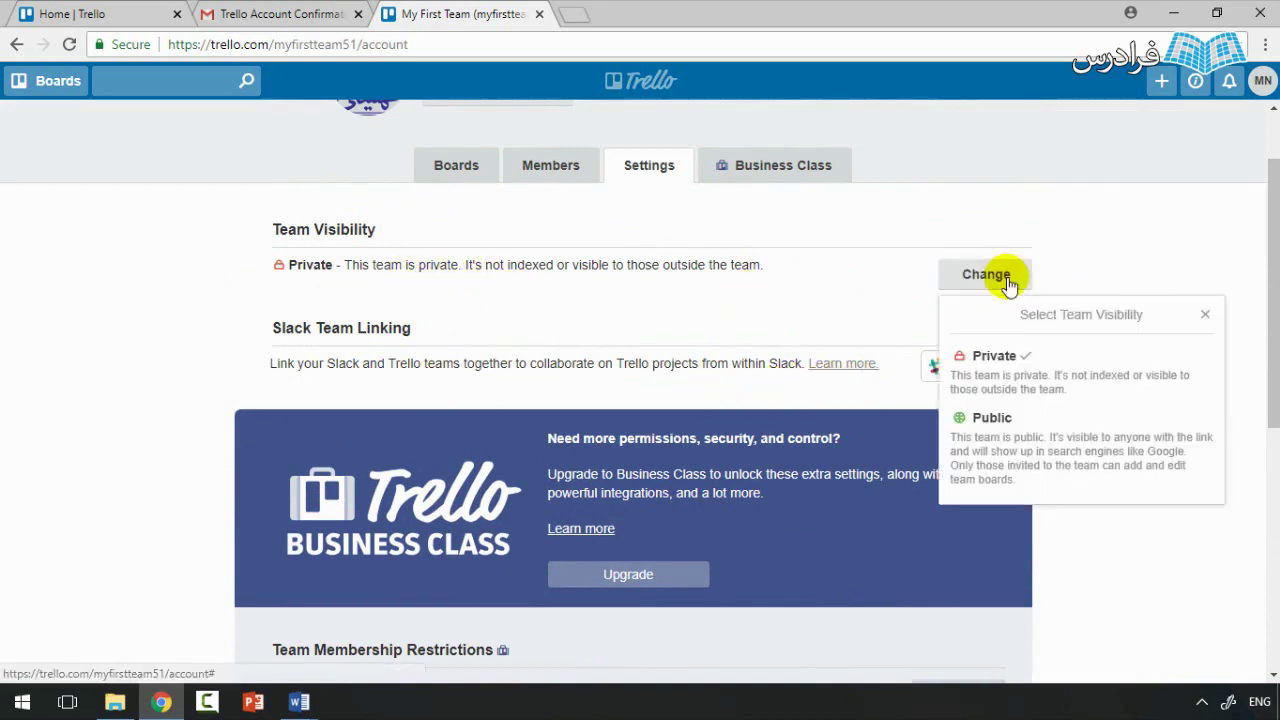
{"action": "left_click", "coordinate": [1157, 206]}
{"action": "scroll", "coordinate": [1093, 290], "scroll_direction": "up", "scroll_amount": 1}
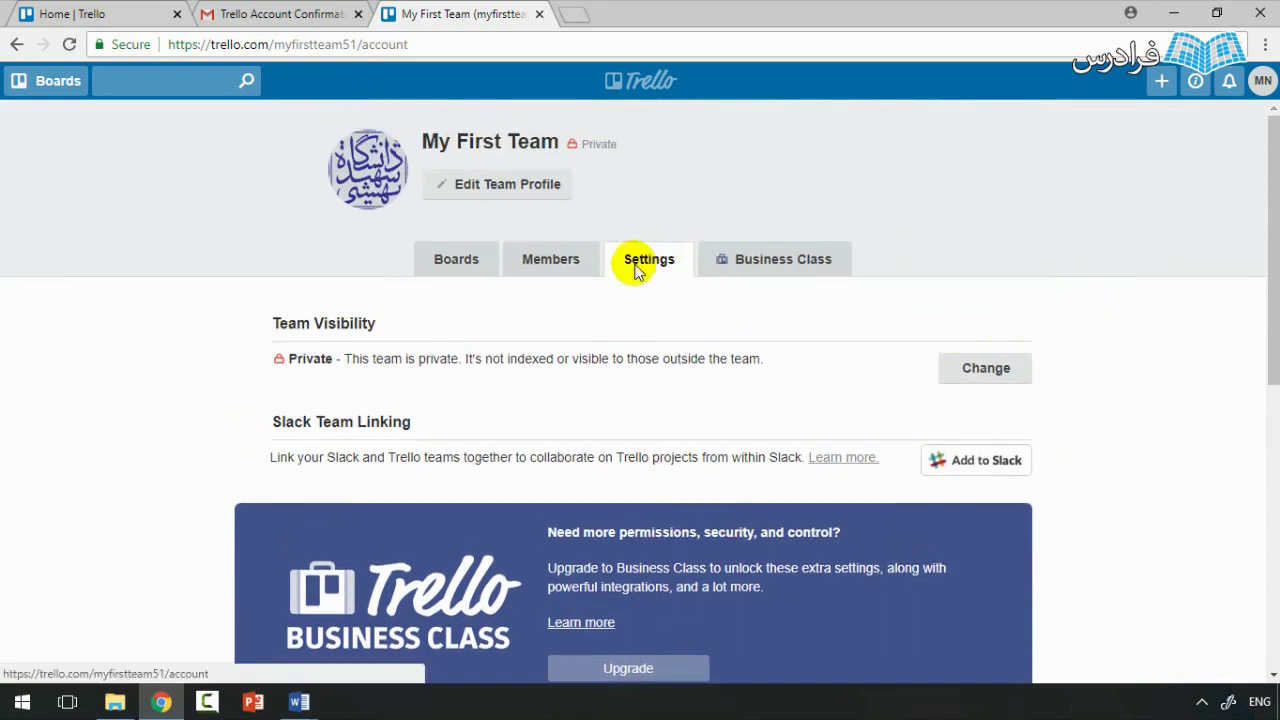
{"action": "left_click", "coordinate": [437, 263]}
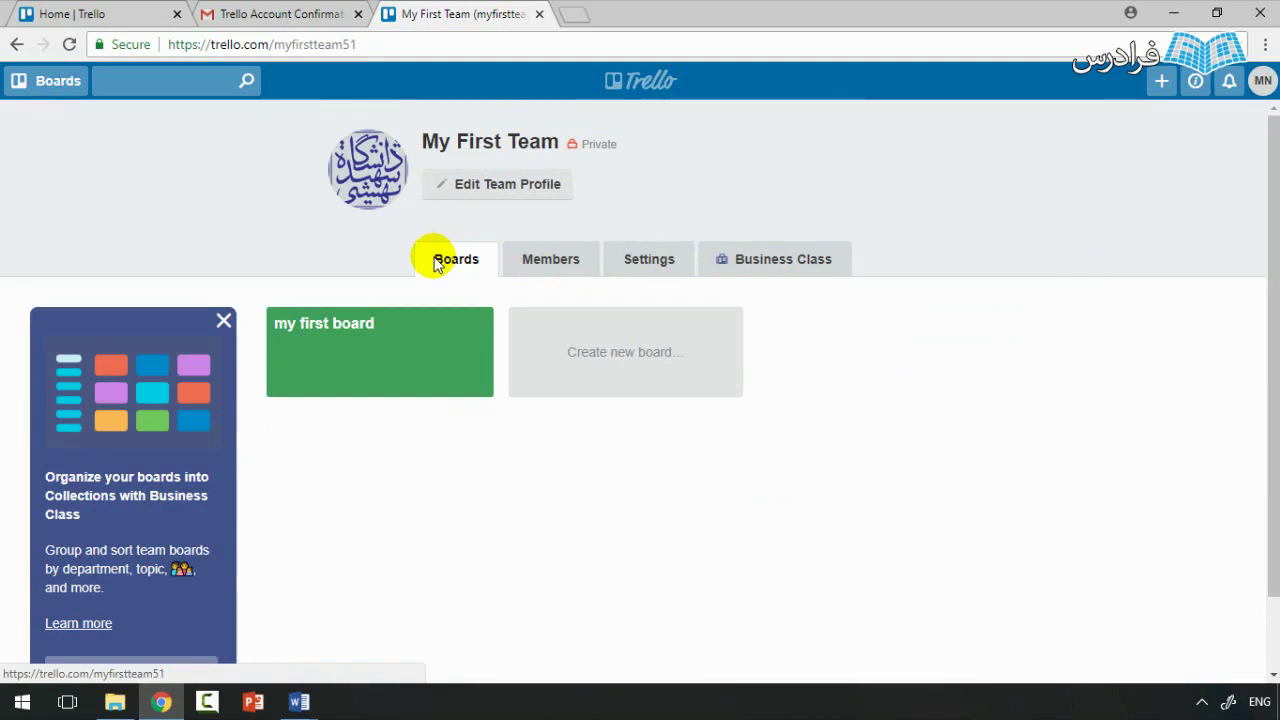
Step: Start a new board for My First Team and show its Team Visible visibility options
{"action": "left_click", "coordinate": [621, 365]}
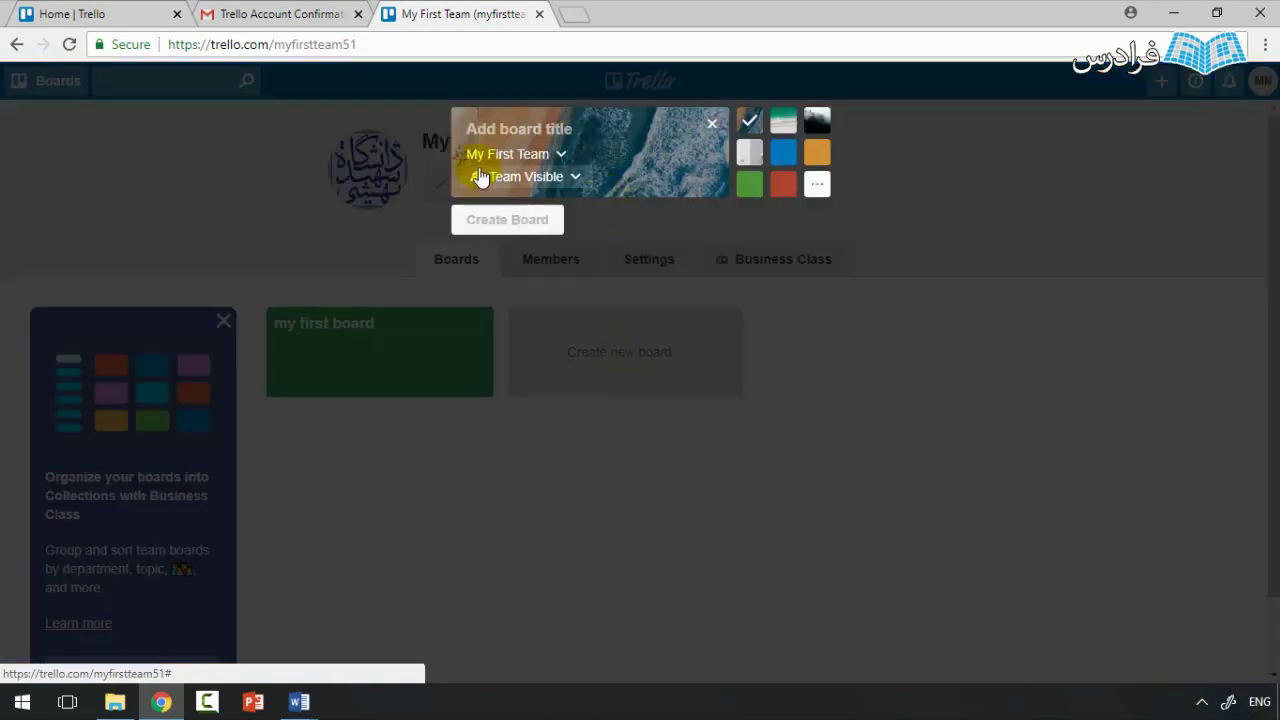
{"action": "left_click", "coordinate": [564, 158]}
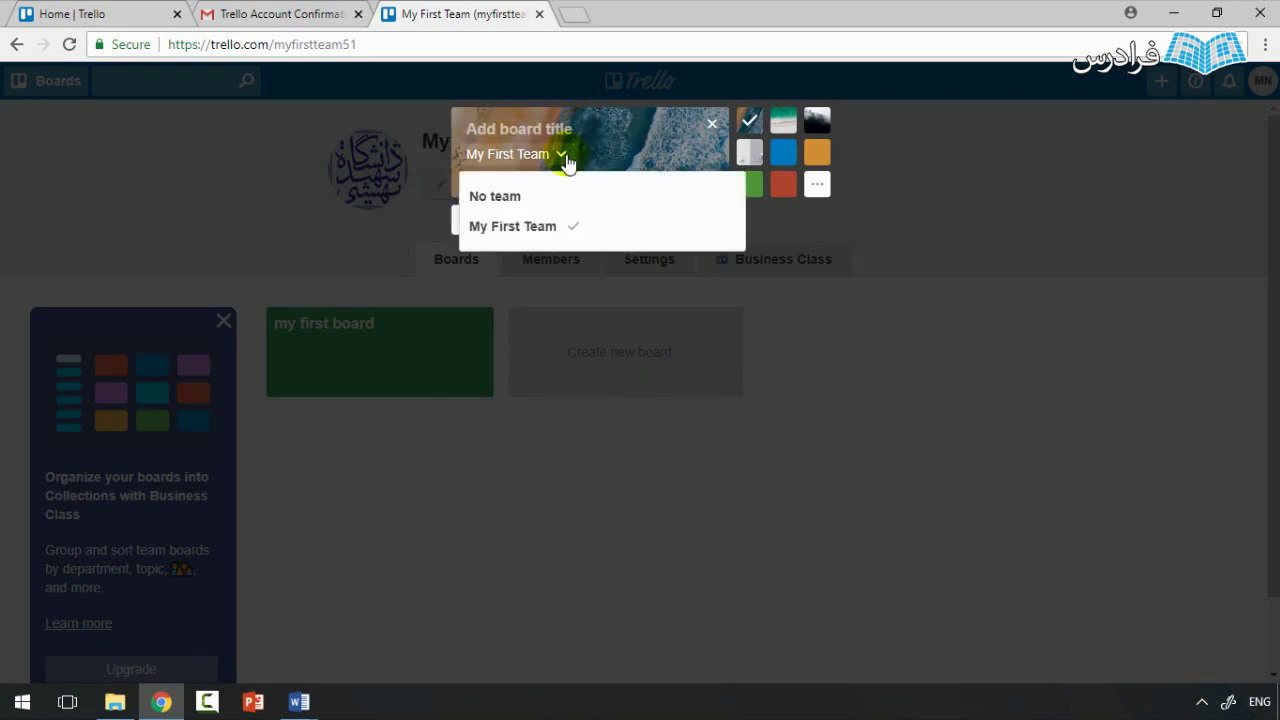
{"action": "left_click", "coordinate": [587, 129]}
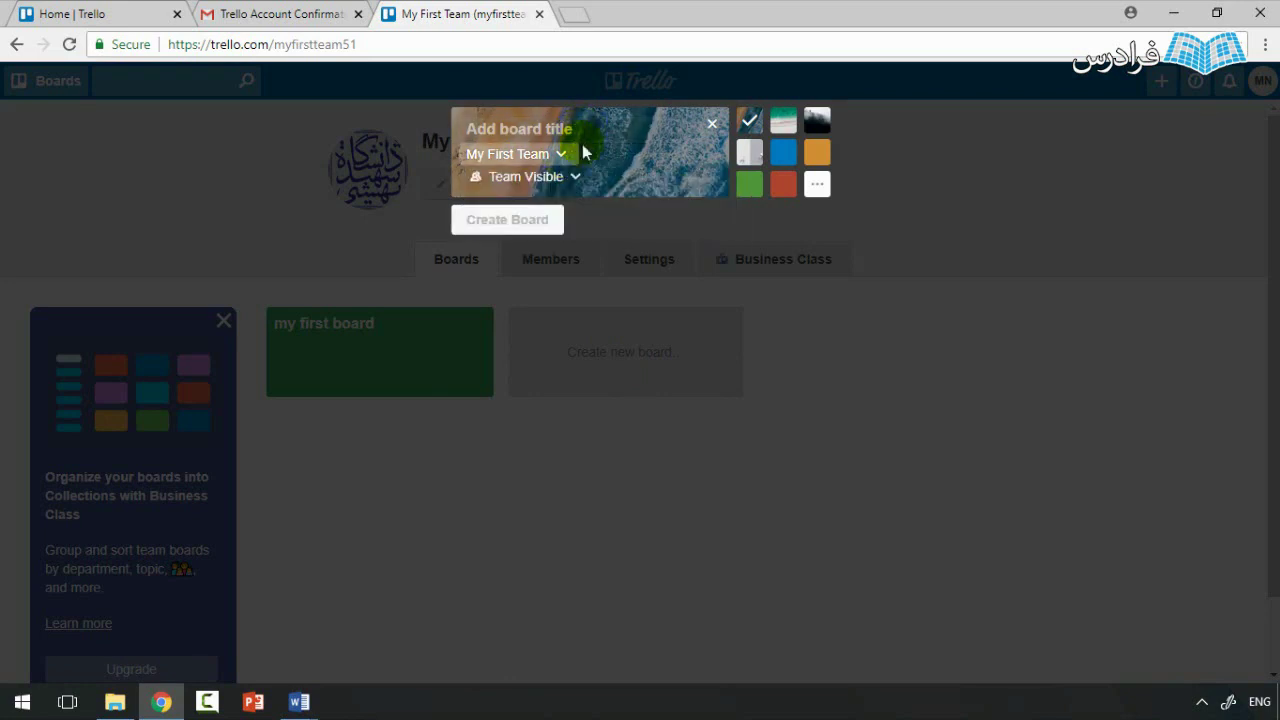
{"action": "left_click", "coordinate": [563, 157]}
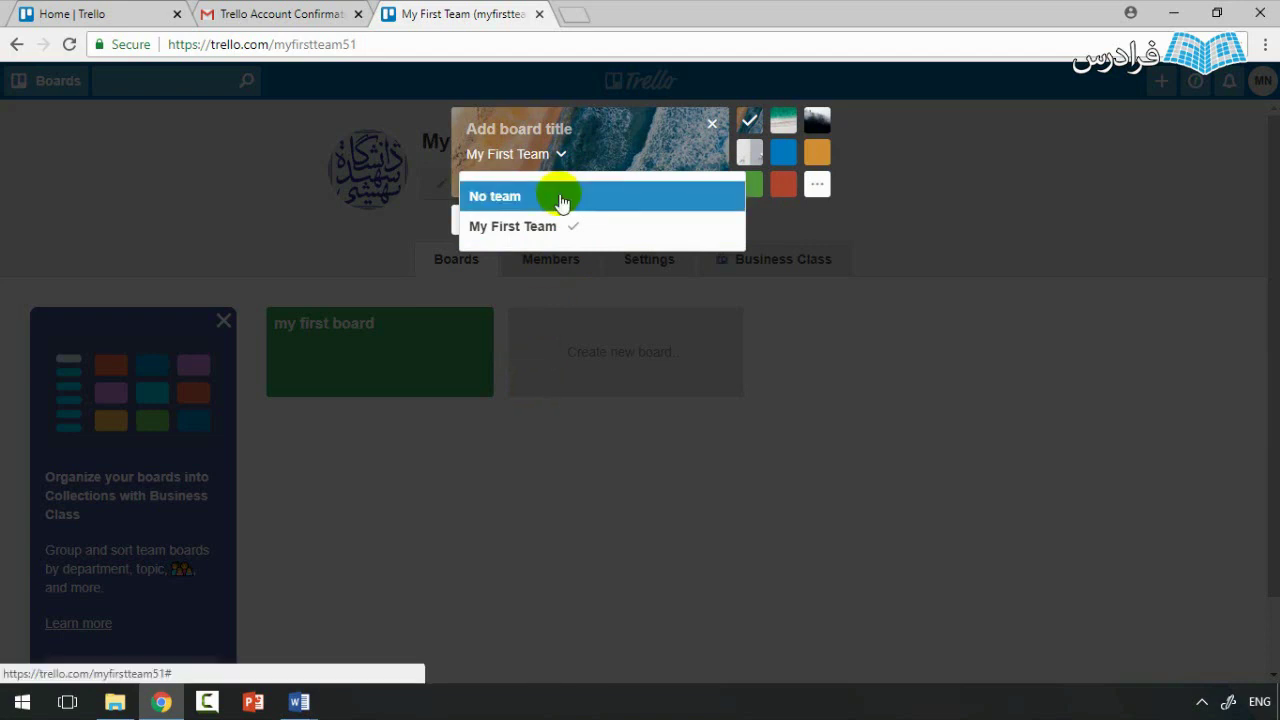
{"action": "left_click", "coordinate": [587, 163]}
{"action": "left_click", "coordinate": [594, 179]}
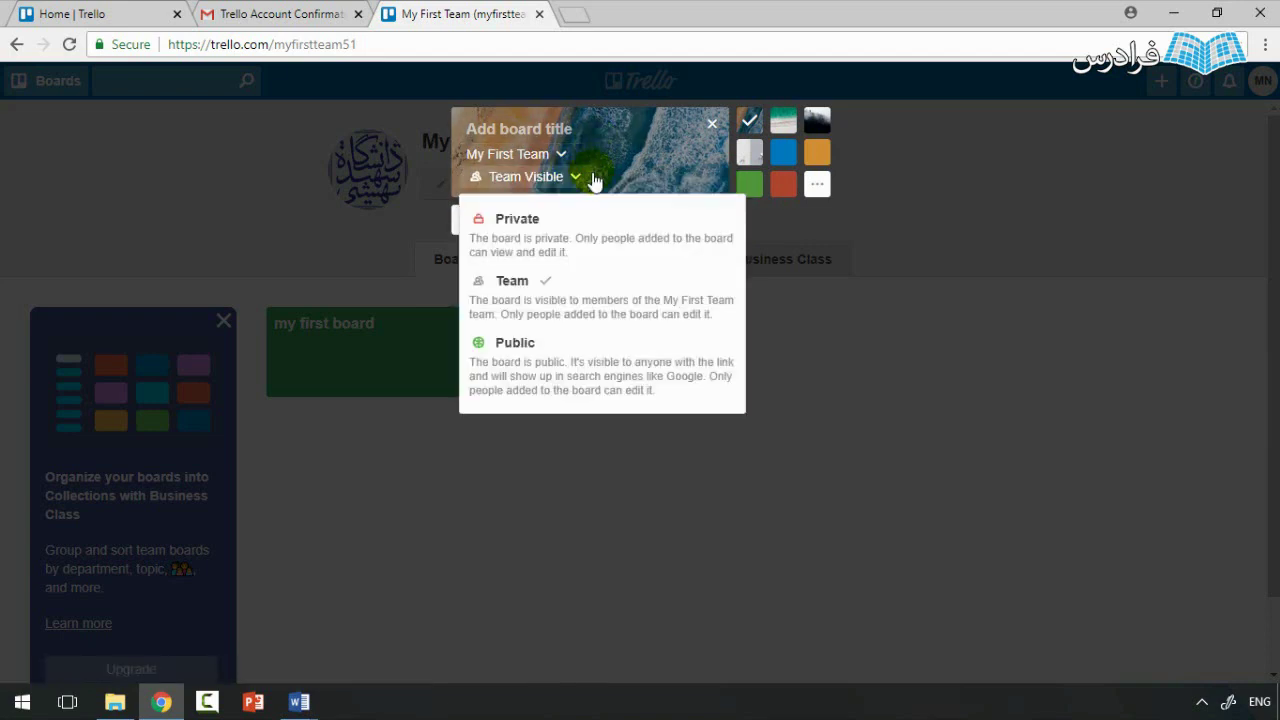